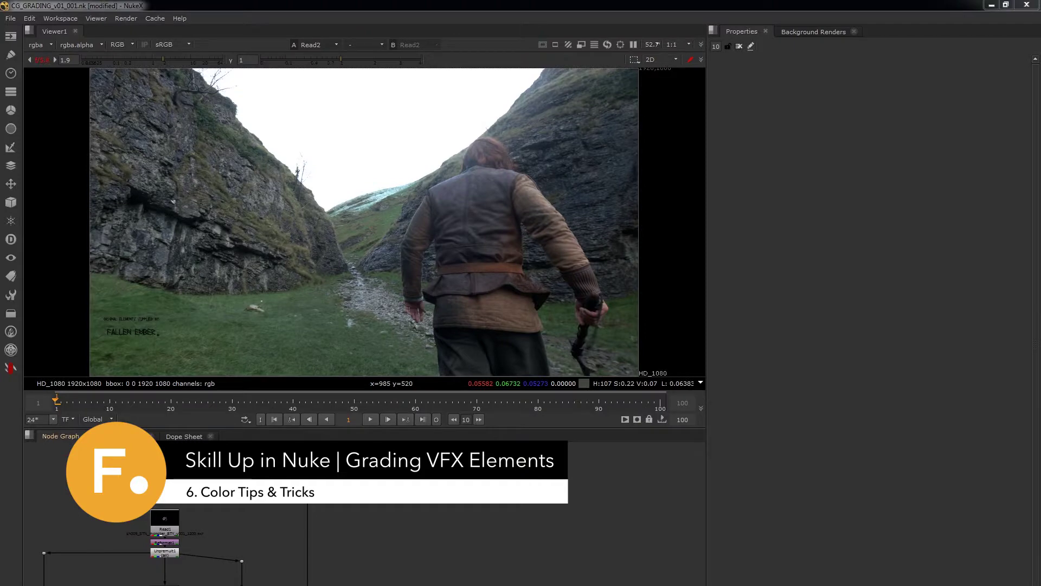
- Add a Grade node after the Read2 background plate with gamma 0.48 and gain 3
key(g)
key(1)
click(467, 481)
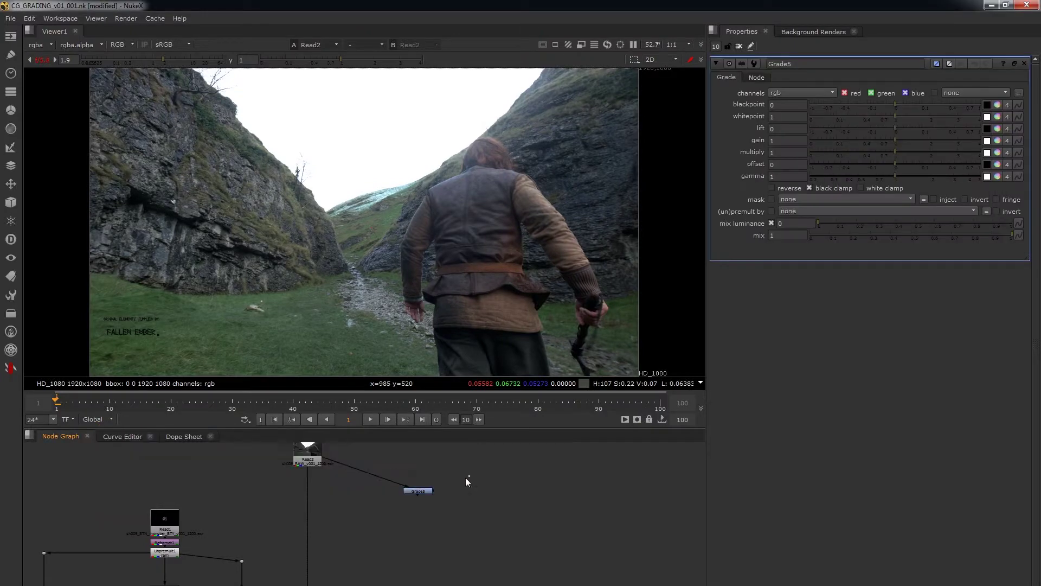
drag(893, 176, 856, 178)
drag(913, 139, 957, 140)
- Compare the plate with the new grade disabled and enabled, and reset the viewer gain to 1
drag(477, 477, 389, 503)
key(d)
key(d)
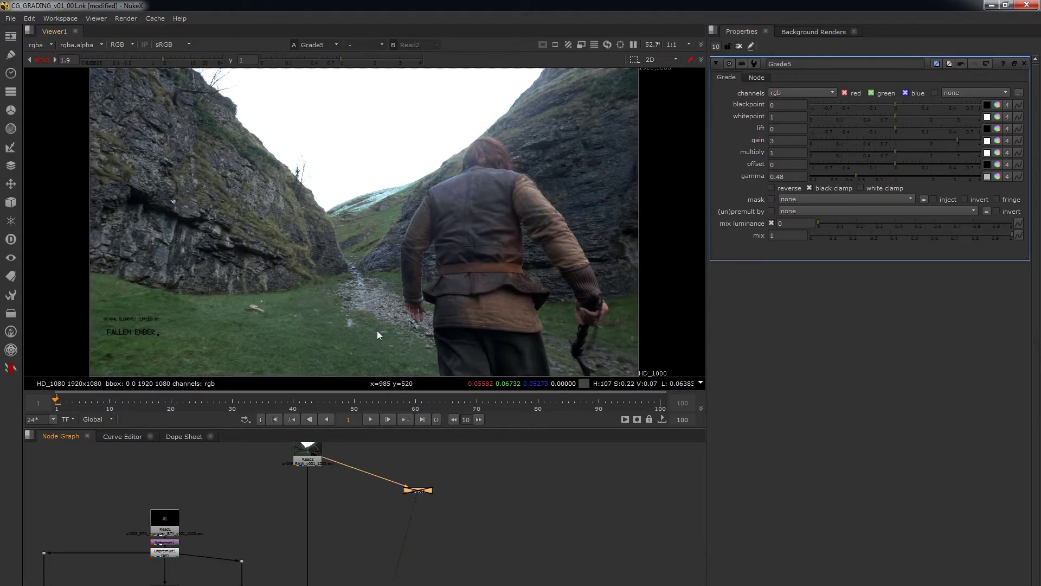
key(d)
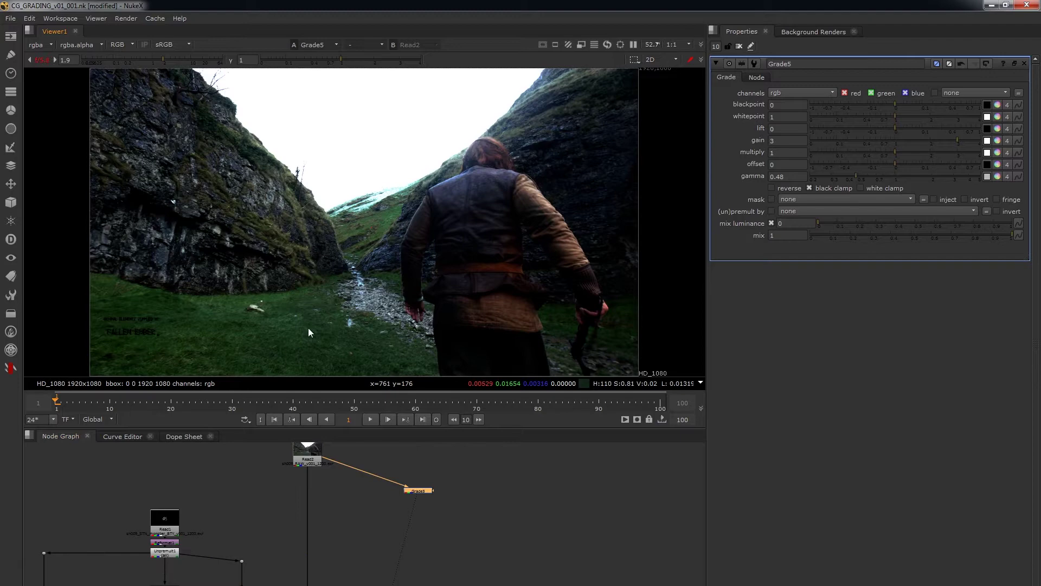
scroll(316, 344, up, 2)
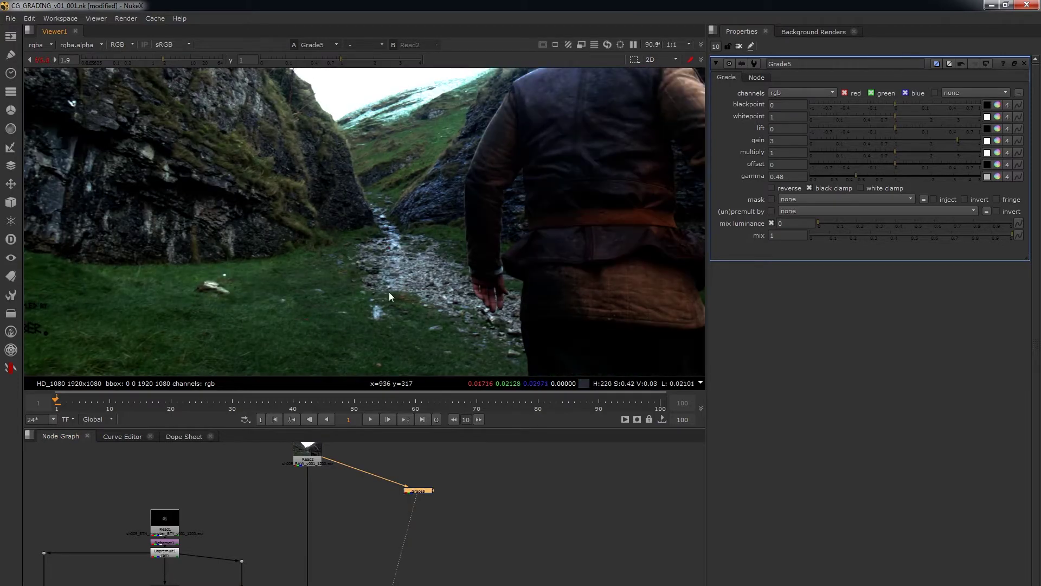
key(f)
click(44, 60)
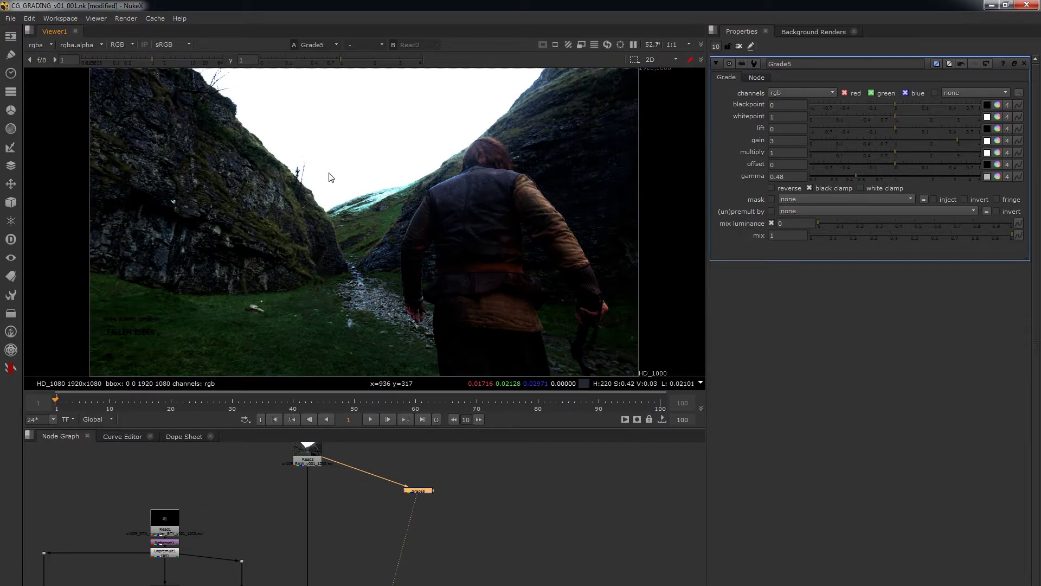
- While viewing the Merge1 comp, add a Grade node after Grade4 on the creature's side branch, with gamma 0.67 and gain 2.46
middle_drag(307, 554, 371, 392)
click(378, 491)
key(1)
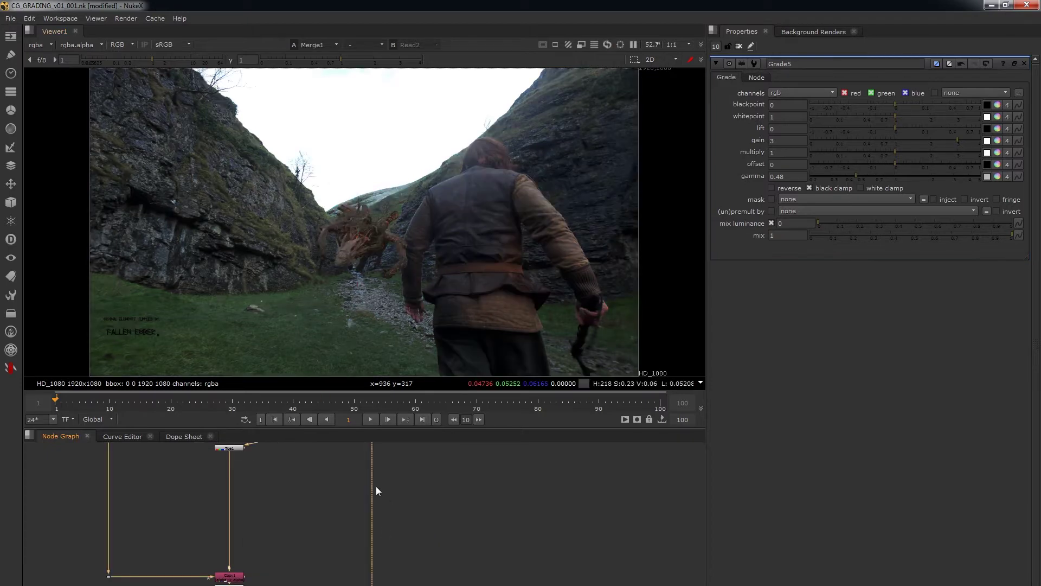
middle_drag(317, 493, 329, 555)
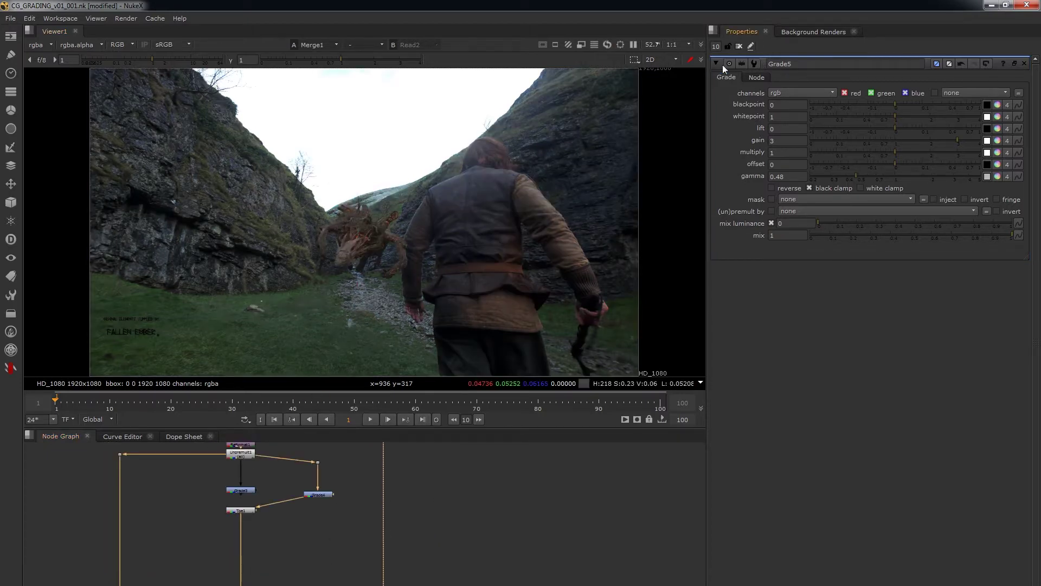
drag(243, 510, 243, 530)
click(319, 494)
key(g)
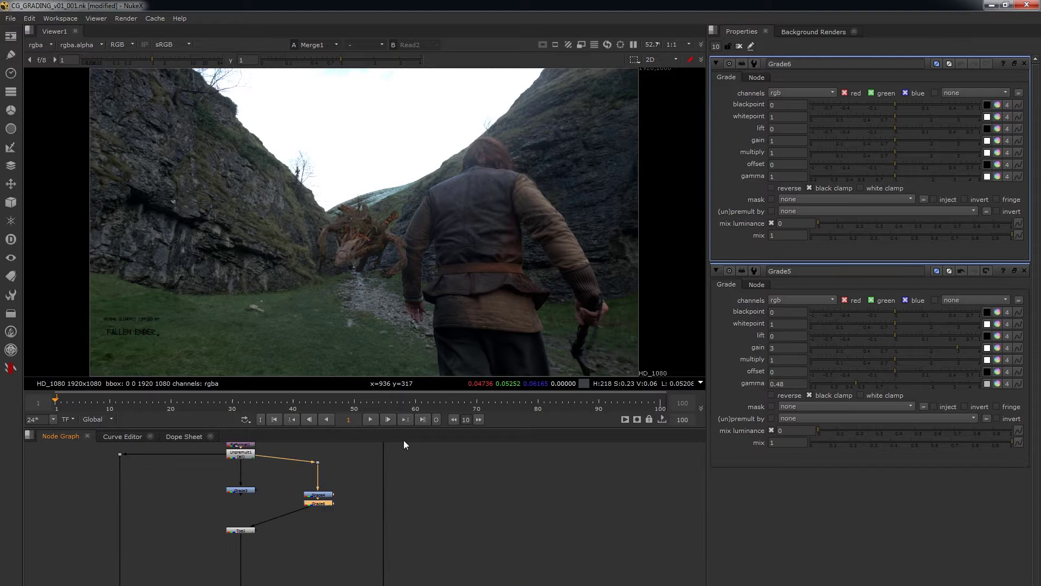
drag(894, 176, 873, 175)
drag(932, 140, 944, 140)
scroll(365, 245, up, 5)
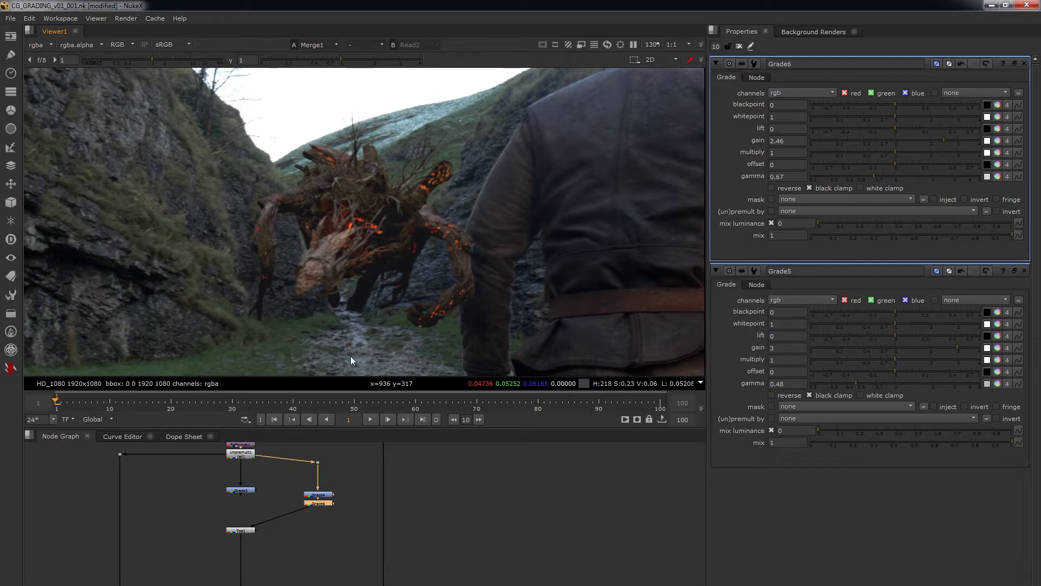
- Delete the original creature grade and the side-branch dot, and place Grade4 and Grade6 in the main line between Unpremult1 and Toe1
drag(280, 476, 211, 499)
key(Delete)
drag(324, 503, 324, 511)
drag(342, 456, 224, 536)
key(Delete)
drag(247, 502, 207, 492)
- Insert a Colorspace node after Grade4 that converts the creature from Linear to HSV, and view it
click(262, 513)
key(1)
key(Tab)
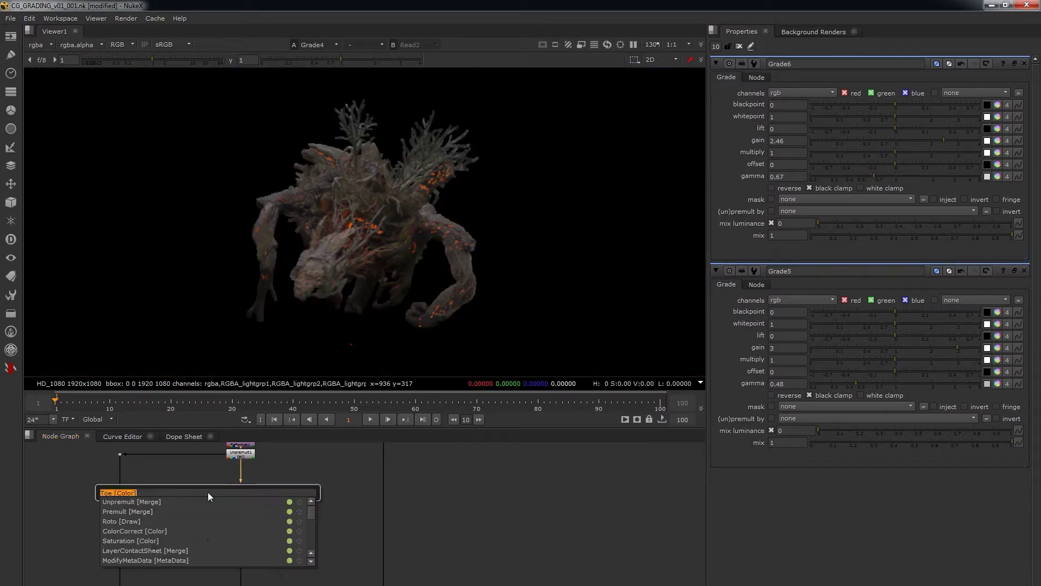
text(colorspa)
key(Return)
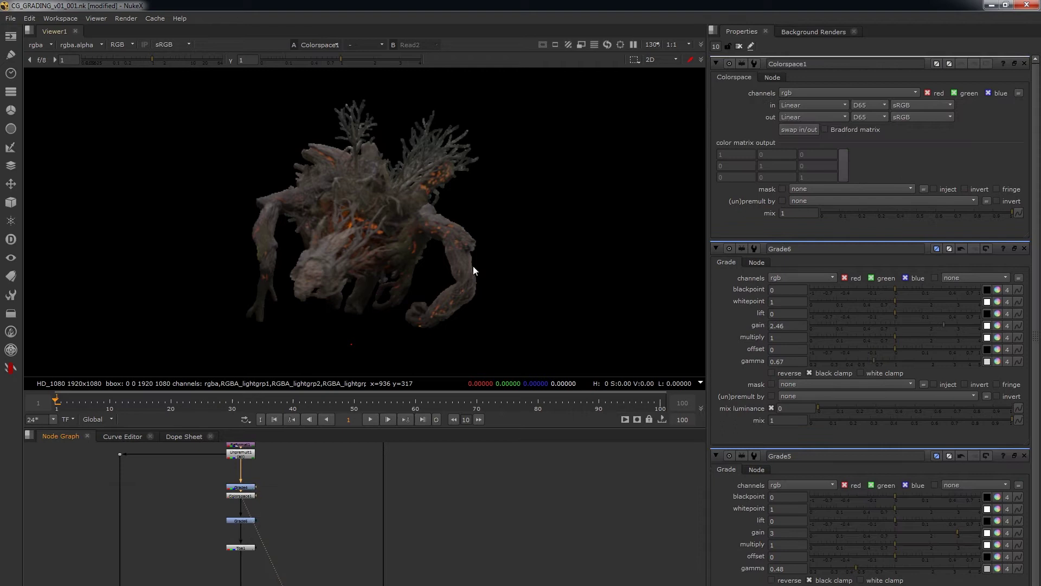
click(801, 118)
click(800, 126)
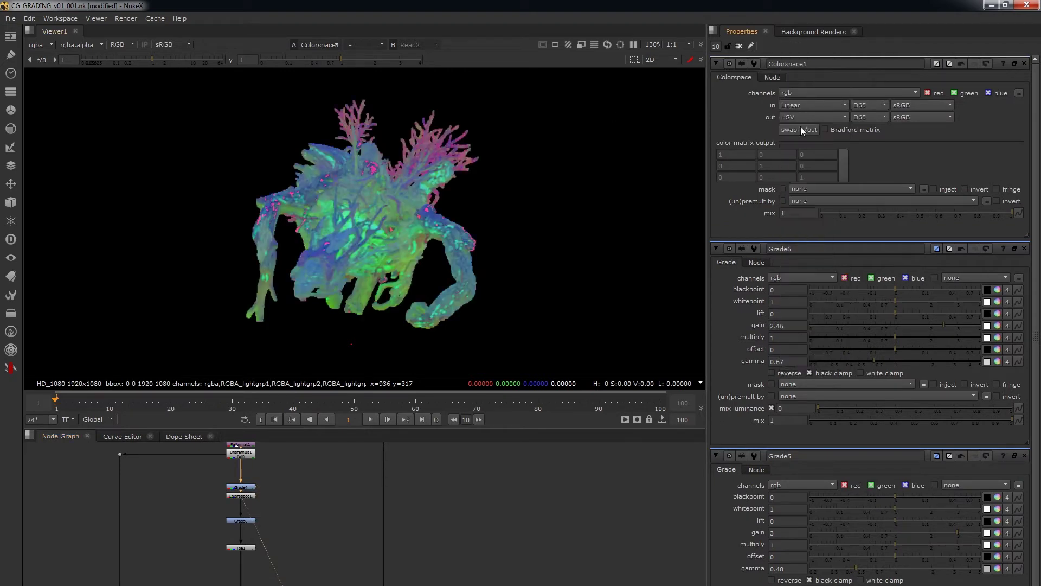
- Examine how the HSV-converted creature looks in the Merge1 comp and directly at the Colorspace1 output
key(f)
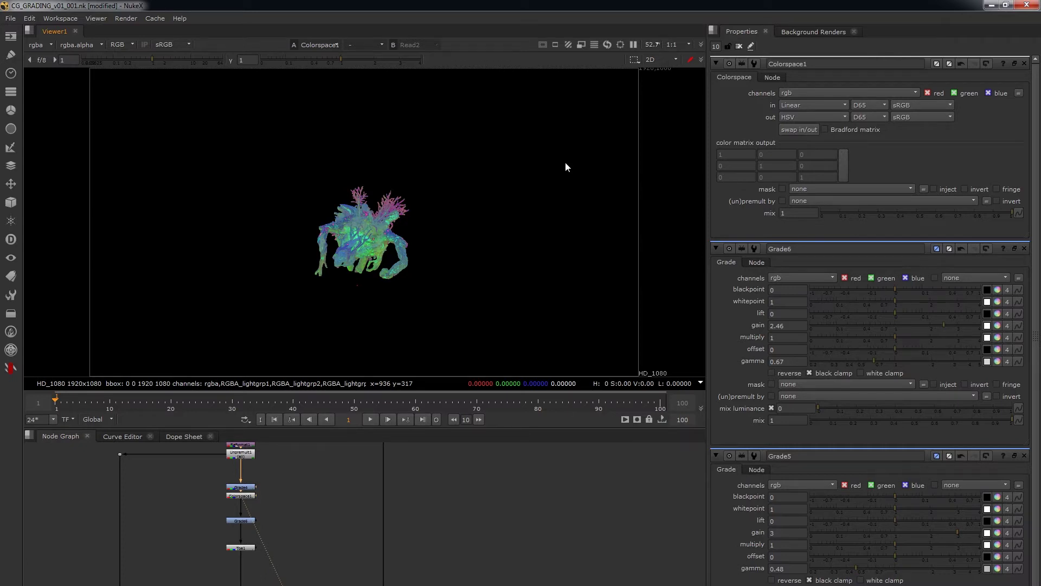
scroll(367, 216, up, 4)
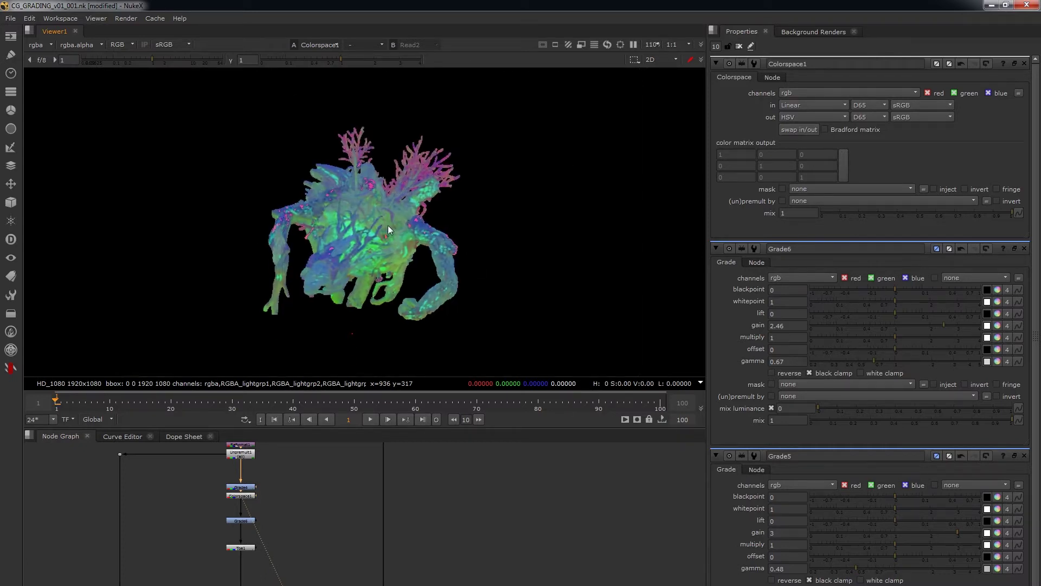
scroll(446, 528, down, 4)
middle_drag(446, 528, 446, 491)
click(413, 575)
key(1)
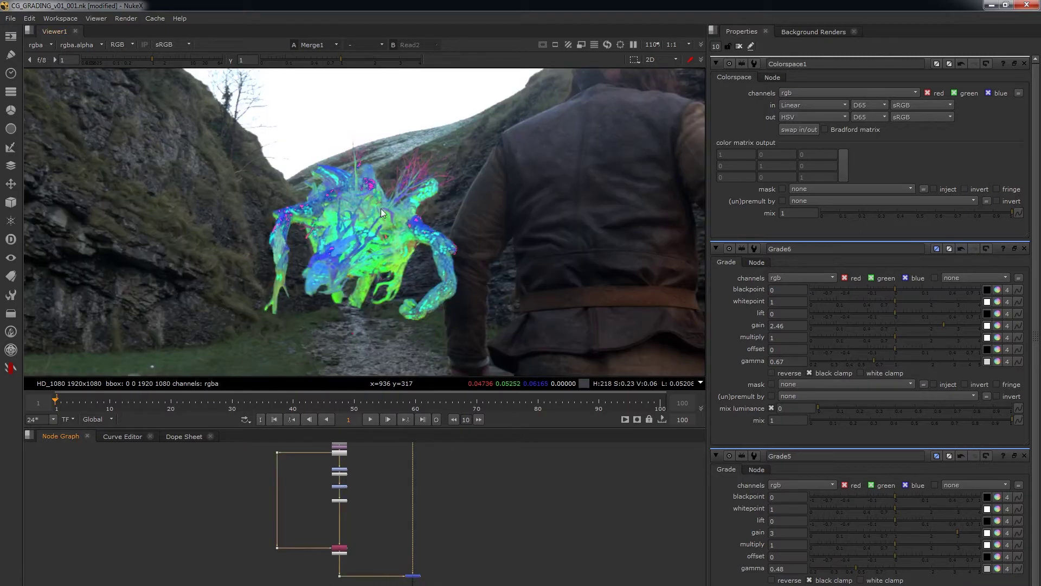
scroll(380, 505, up, 3)
click(285, 499)
key(1)
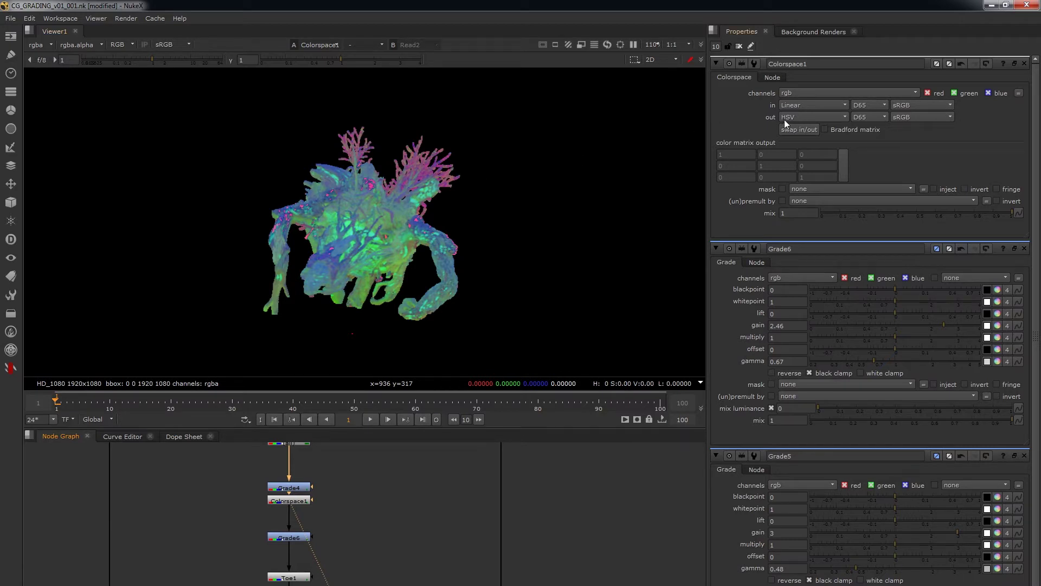
- Inspect the HSV output's red, green and blue channels separately, and compare the blue channel and full color after Grade6
key(r)
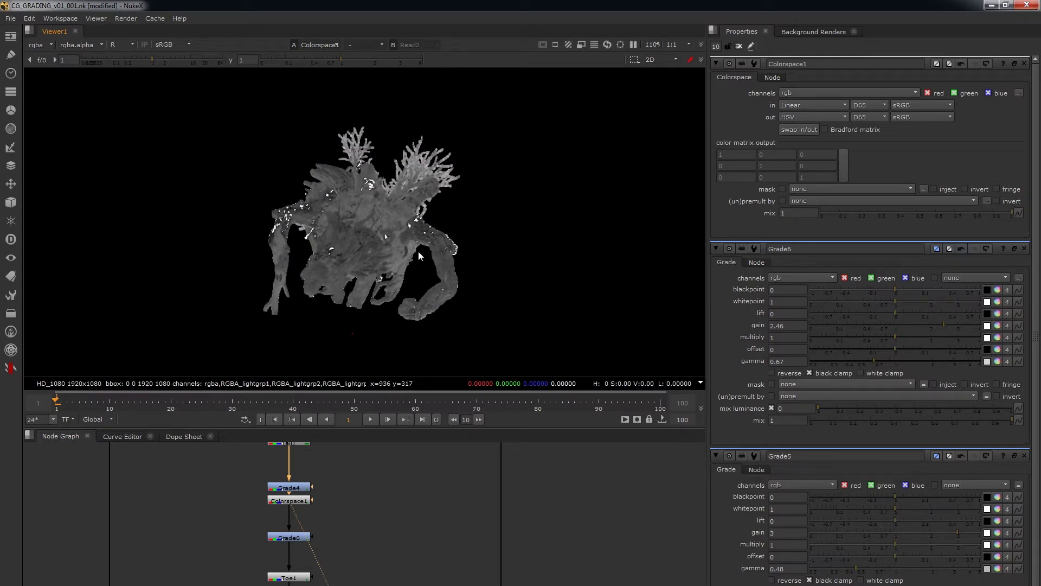
key(g)
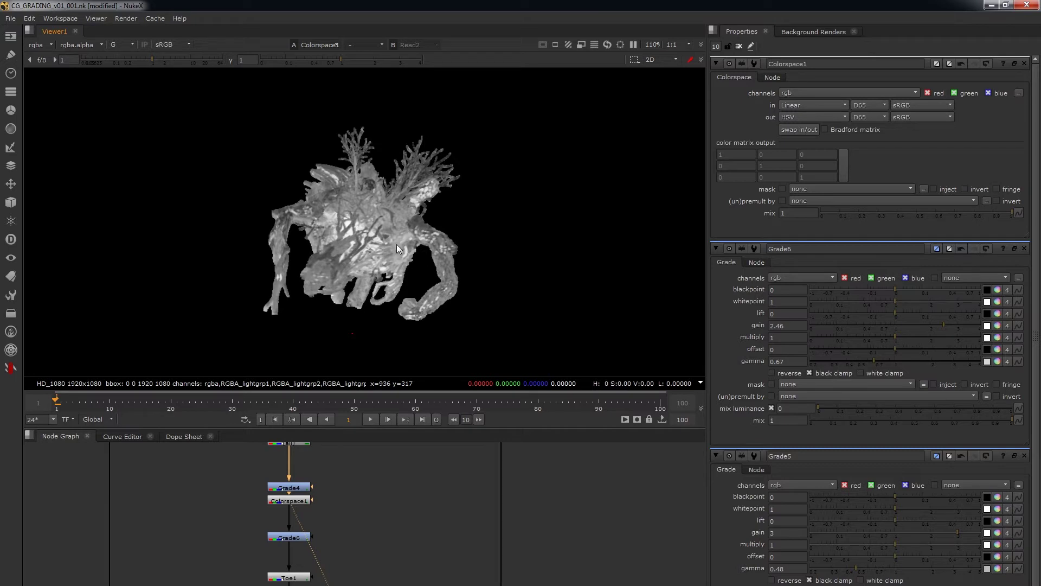
key(b)
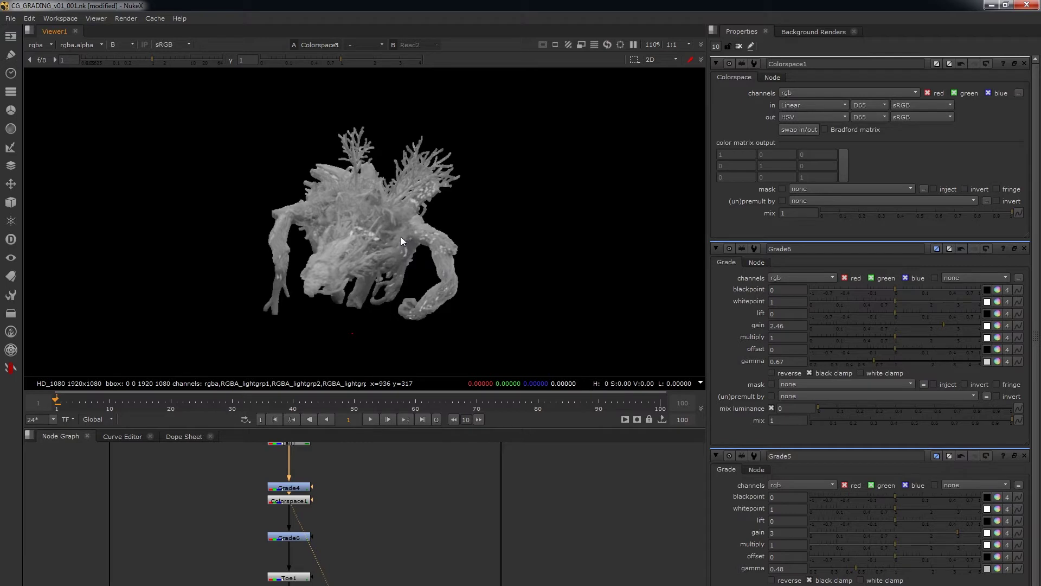
drag(283, 537, 283, 528)
key(1)
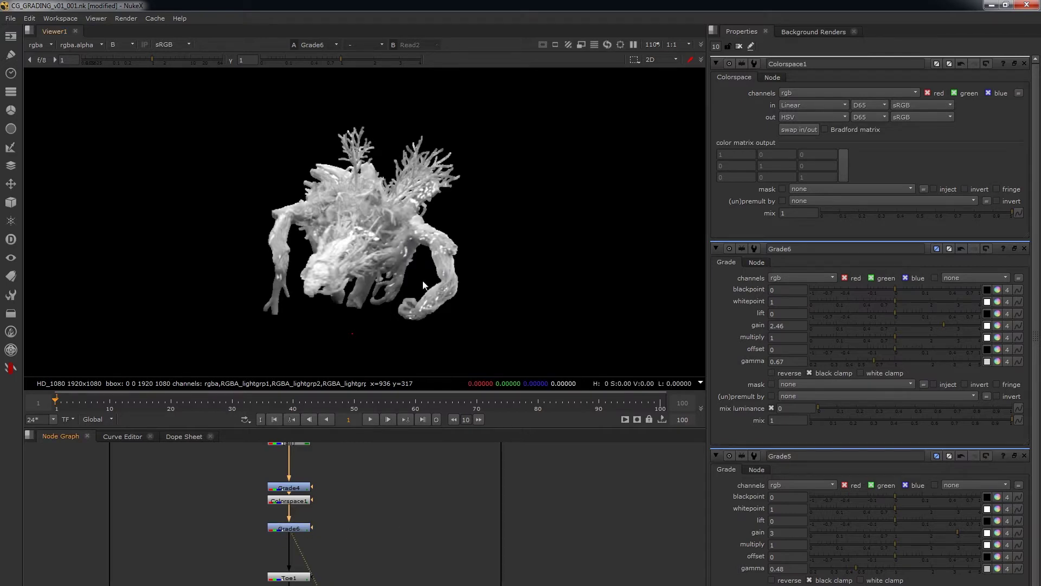
key(b)
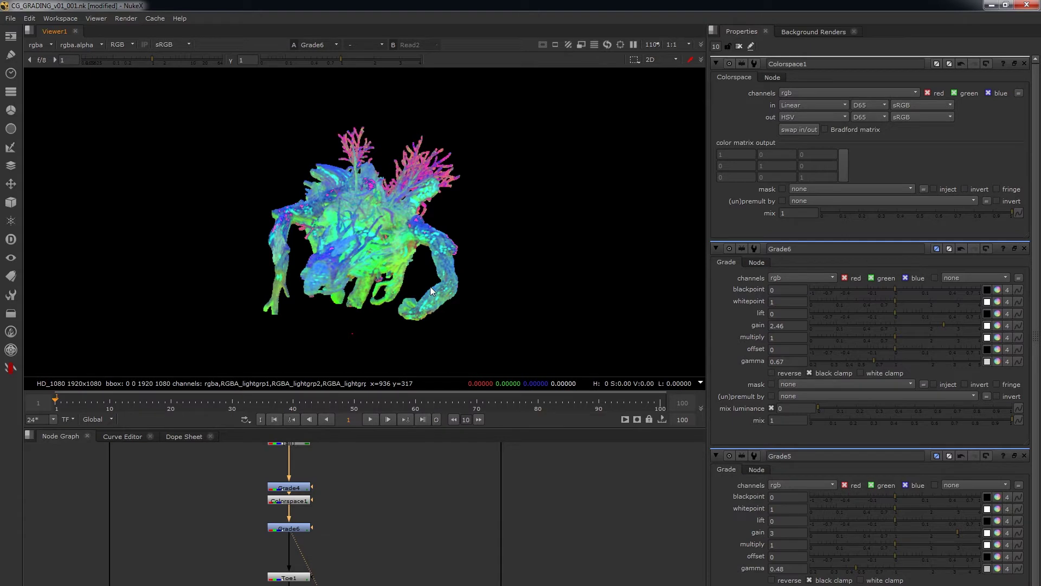
- Restrict Grade6 to the blue channel by disabling red and green, with only its properties open
click(296, 501)
click(300, 528)
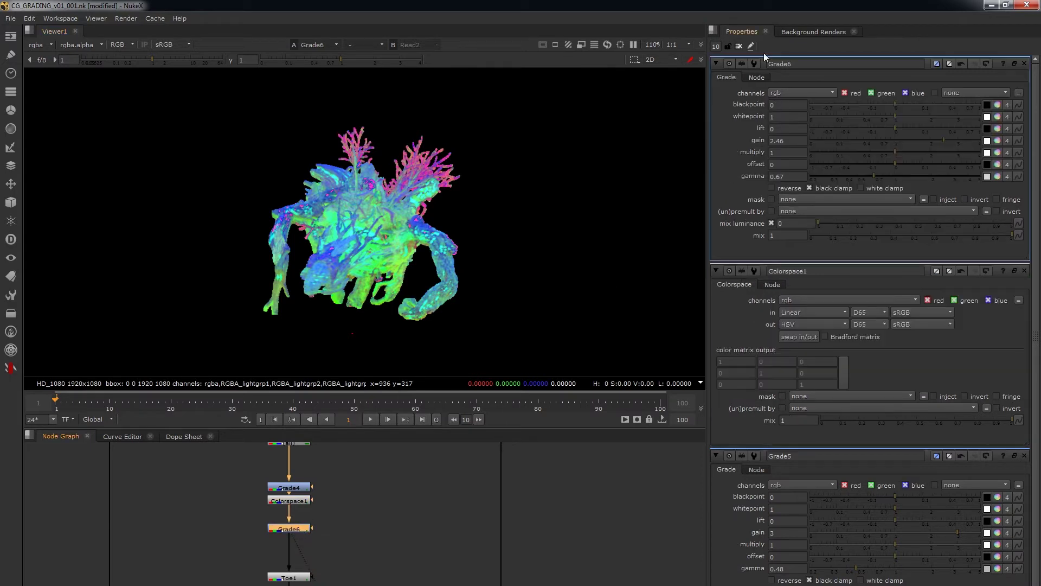
click(739, 46)
double_click(273, 528)
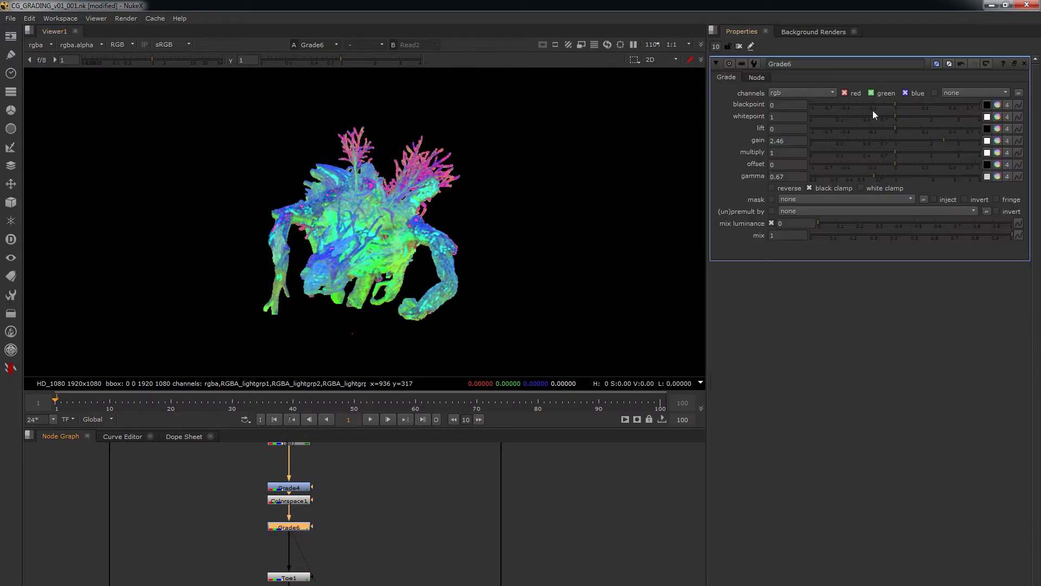
click(845, 93)
click(871, 93)
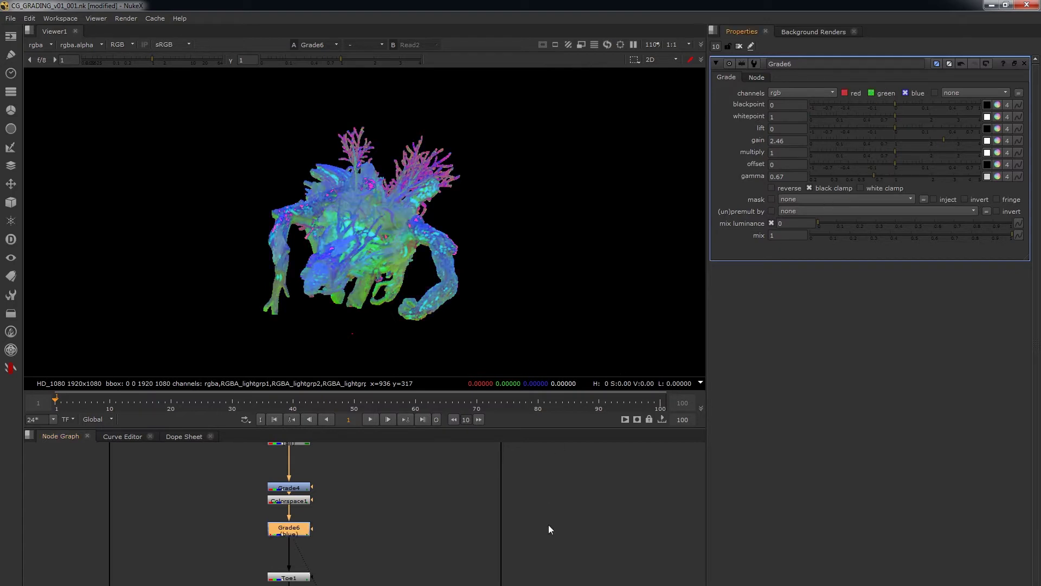
click(518, 531)
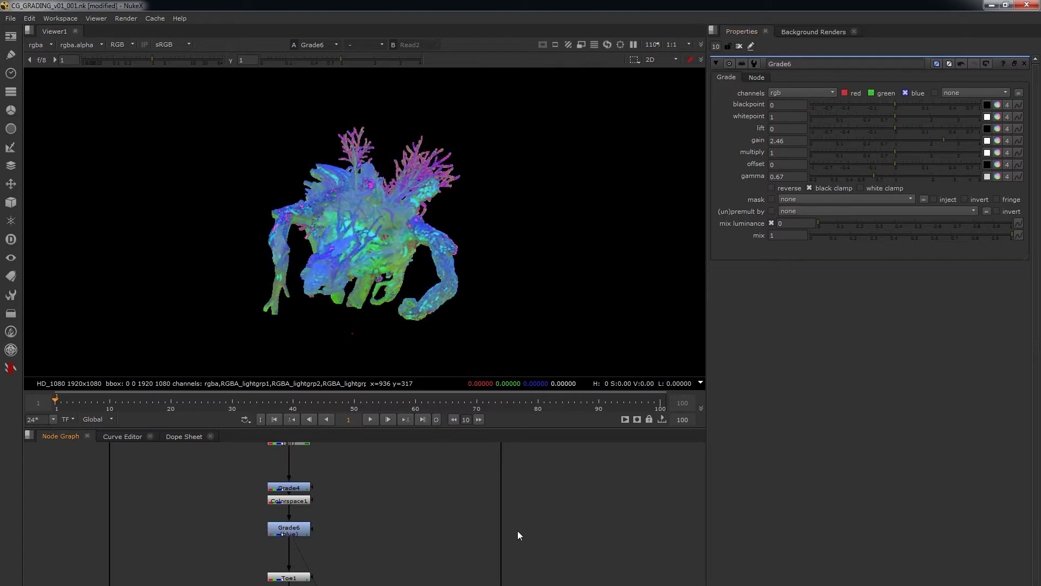
click(295, 532)
key(Tab)
text(color)
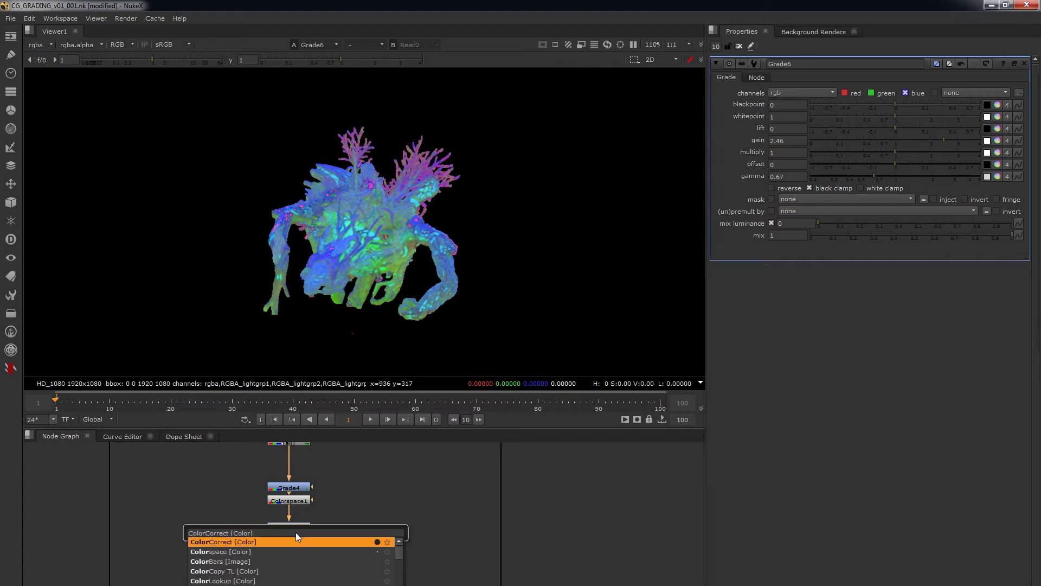
key(Down)
key(Return)
key(ctrl+z)
- Paste a copy of Colorspace1 after Grade6 and swap its conversion to go from HSV back to Linear
click(294, 503)
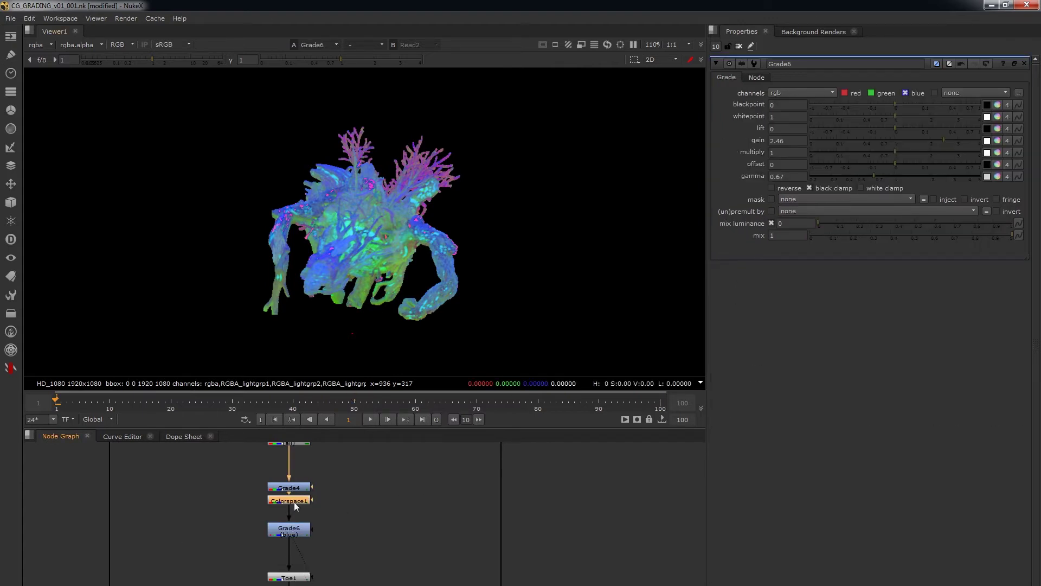
key(ctrl+c)
click(334, 519)
click(305, 531)
key(ctrl+v)
click(318, 538)
double_click(306, 545)
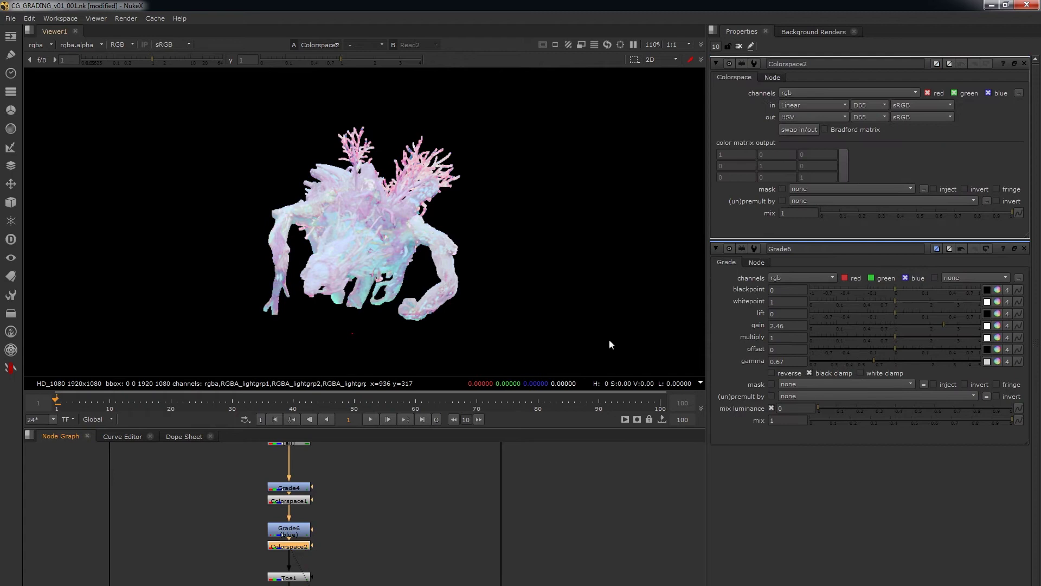
click(799, 131)
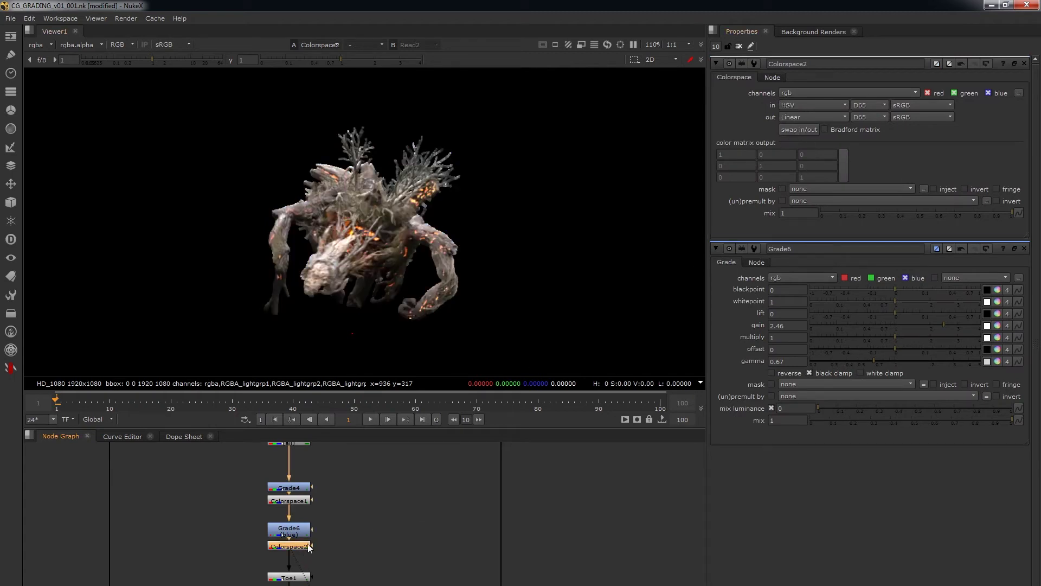
key(g)
click(302, 488)
click(370, 493)
click(359, 533)
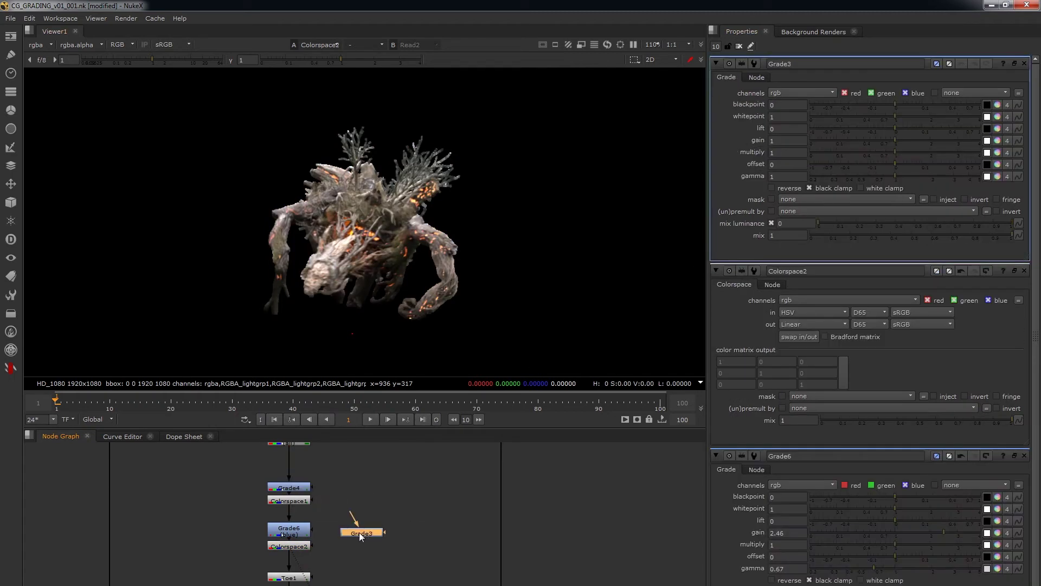
click(297, 489)
click(356, 496)
click(373, 531)
drag(353, 515, 301, 490)
click(375, 492)
click(364, 535)
key(Delete)
- Paste a copy of Grade6 on a separate branch from Grade4, enable all its RGBA channels, and close all node properties
click(305, 531)
key(ctrl+c)
click(367, 532)
key(ctrl+v)
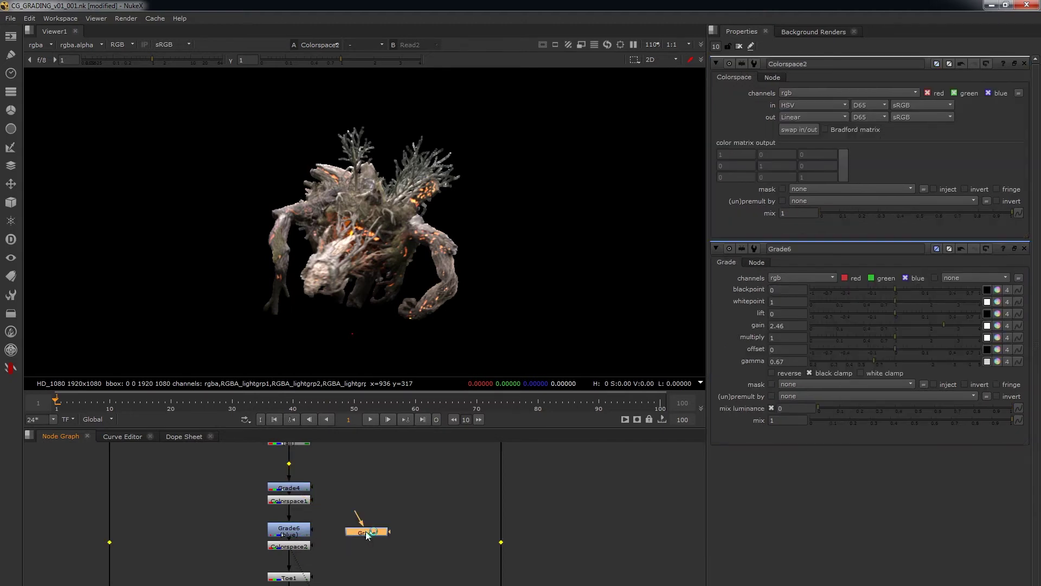
drag(356, 515, 297, 491)
double_click(369, 532)
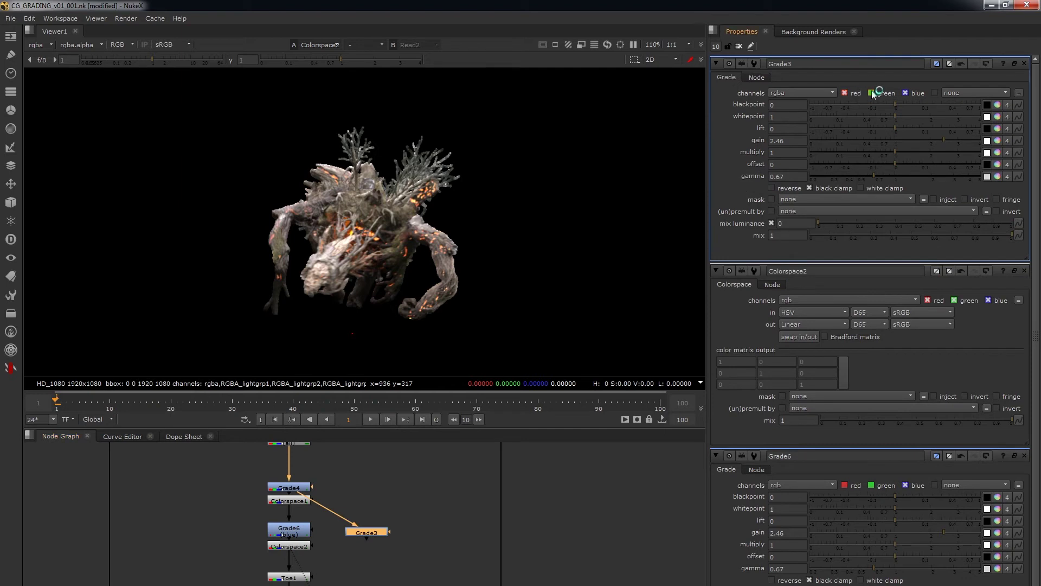
click(740, 46)
click(322, 549)
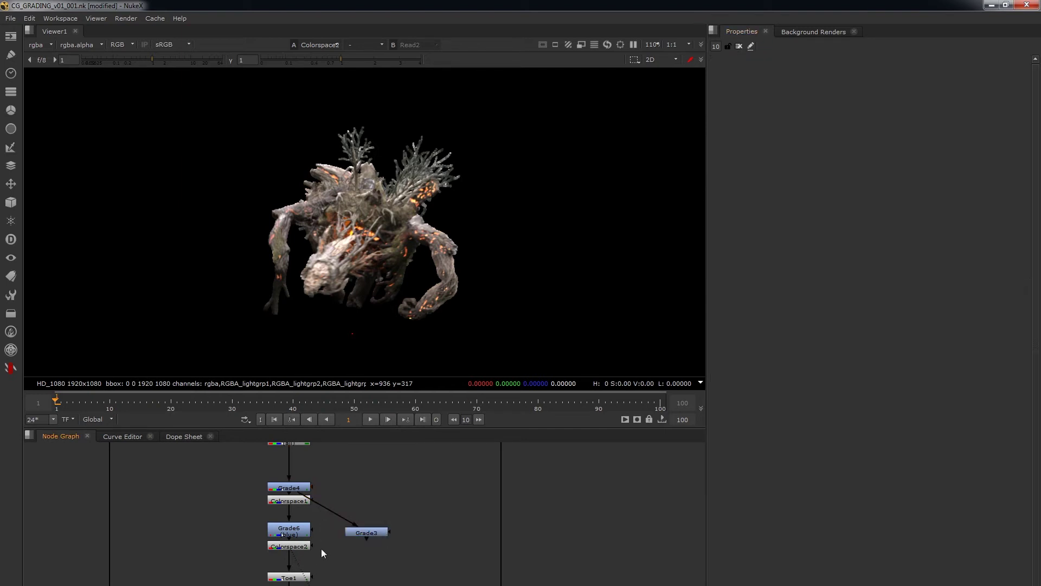
- View the copied grade on the separate branch and set its gain to 3.8
click(363, 534)
key(1)
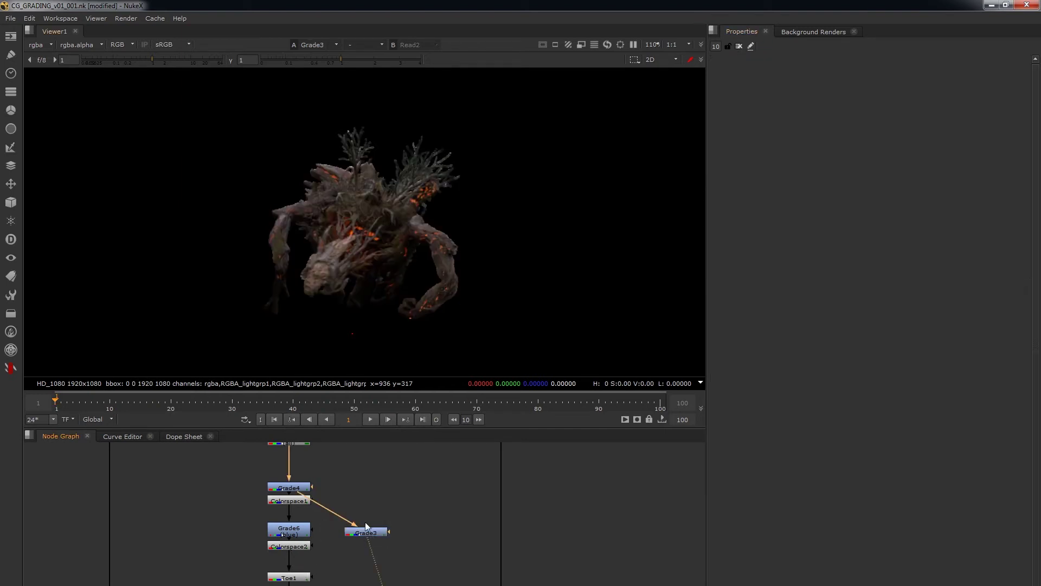
double_click(362, 532)
drag(955, 140, 976, 141)
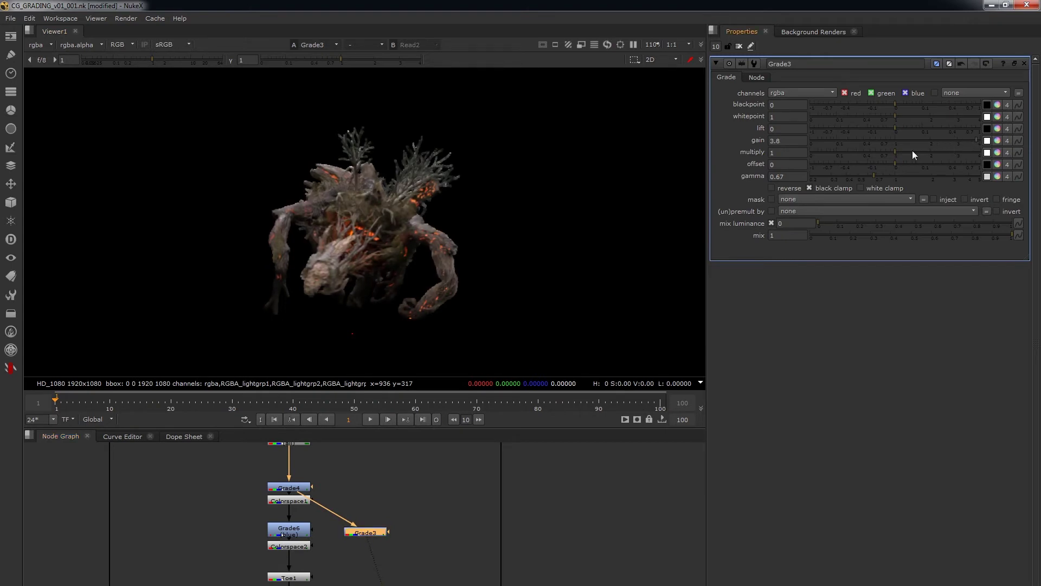
- Set Grade3's multiply to 1.68 and its gamma to 0.58
drag(913, 151, 920, 152)
click(865, 176)
scroll(321, 212, up, 3)
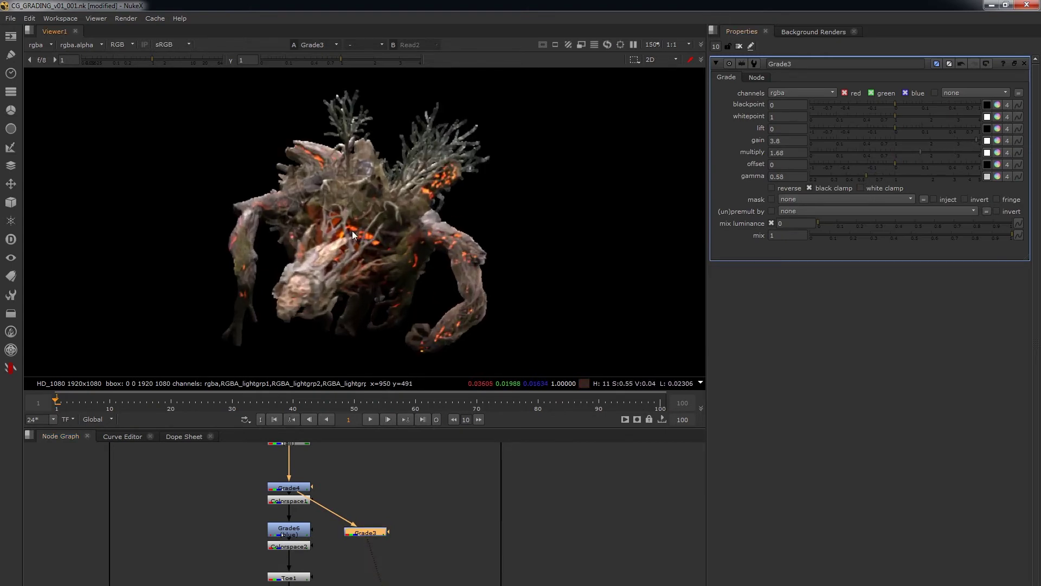
- Compare the HSV grade output from Colorspace2 with the RGB grade from Grade3 in the viewer, alternating between them
click(300, 547)
key(2)
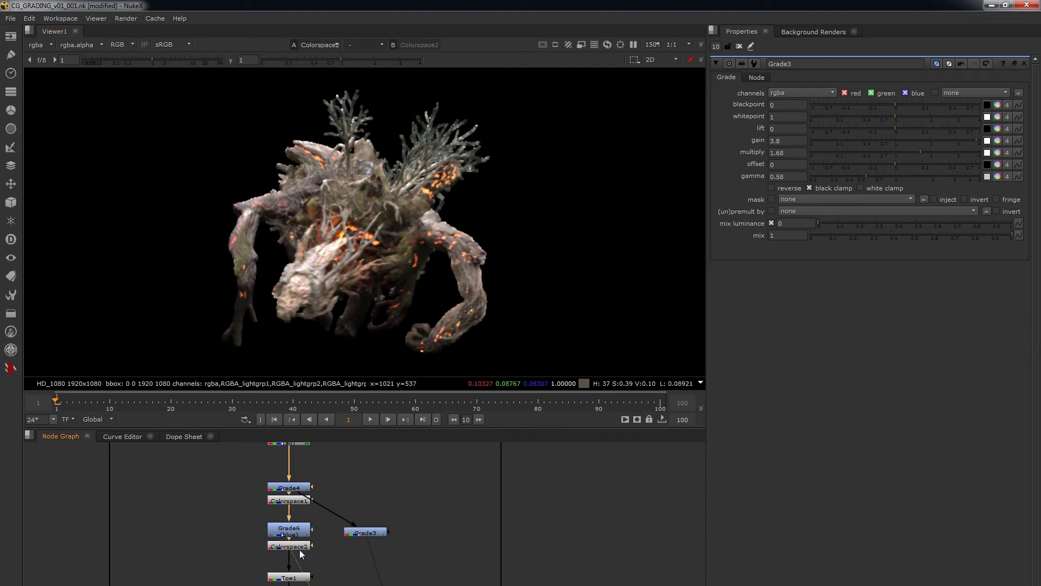
click(338, 497)
key(1)
key(2)
key(1)
key(2)
key(1)
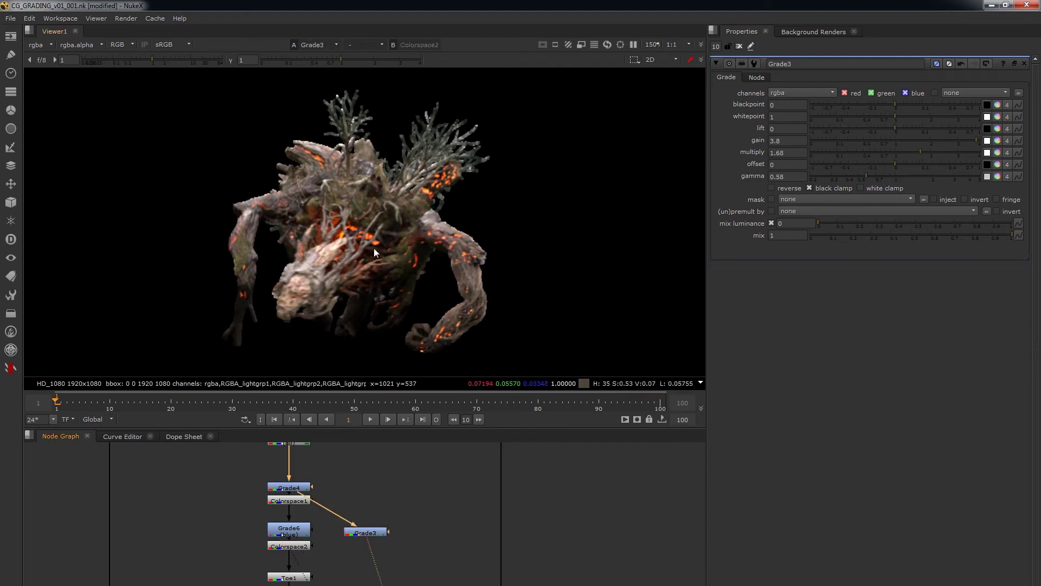
key(2)
key(1)
key(2)
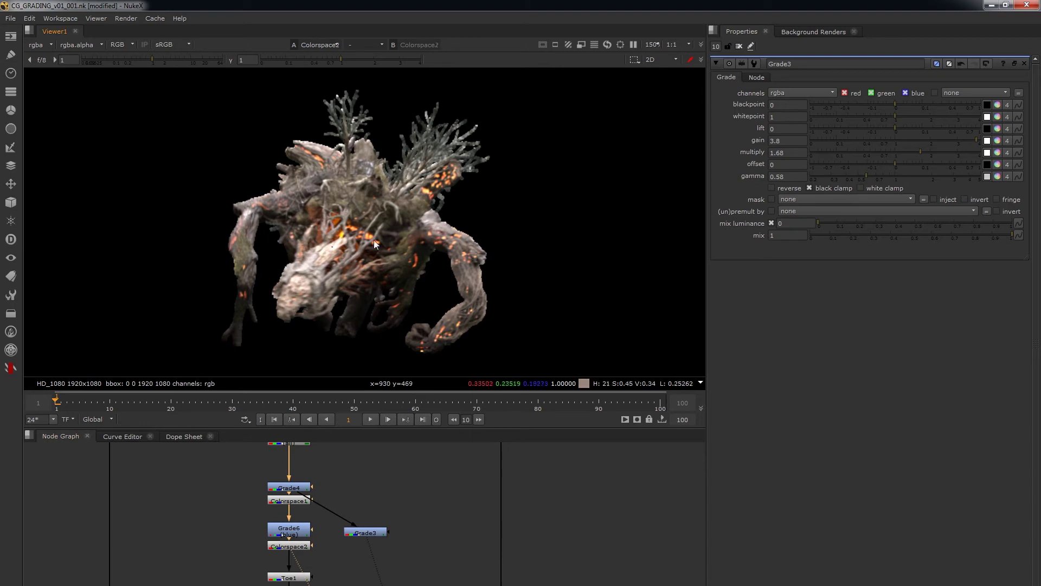
- Compare Grade4, before the HSV grade, with the Colorspace2 output by switching between them in the viewer
click(286, 488)
key(1)
key(2)
key(1)
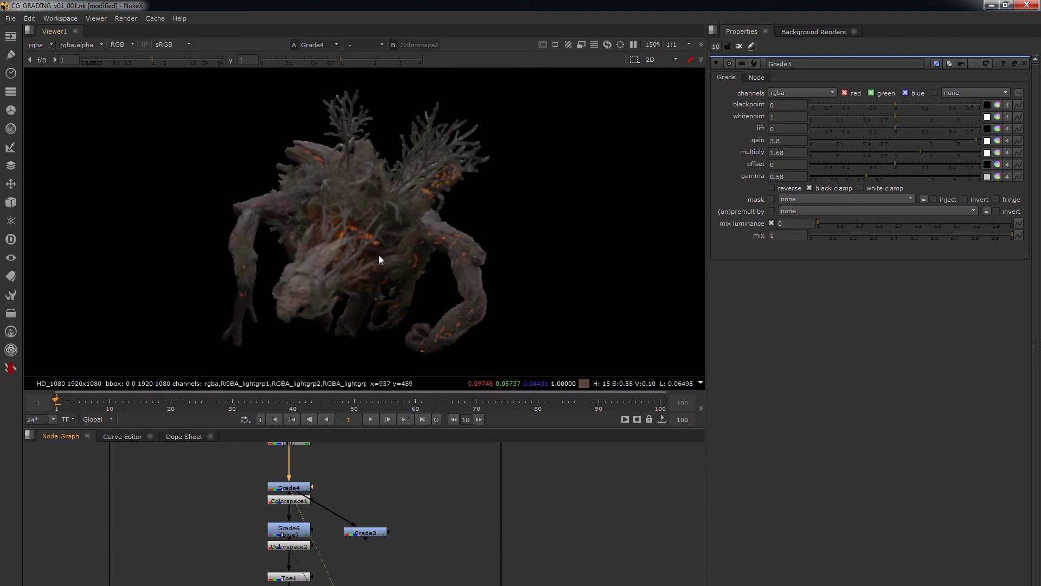
key(2)
key(1)
key(2)
key(1)
key(2)
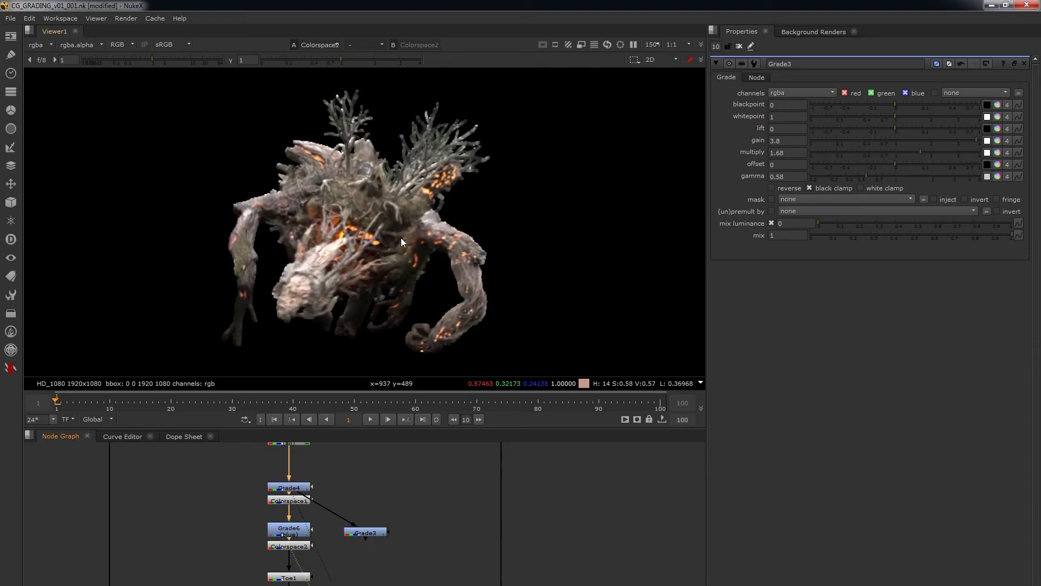
key(1)
key(2)
- Move Grade3 farther from the main branch and compare its RGB grade with Grade4 in the viewer
click(360, 534)
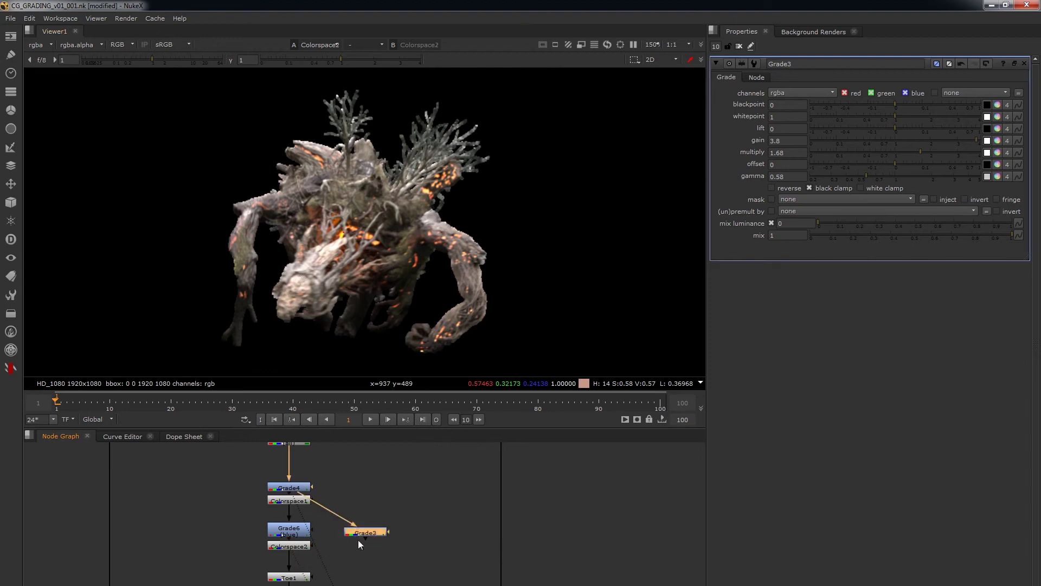
drag(395, 537, 421, 538)
key(2)
click(290, 488)
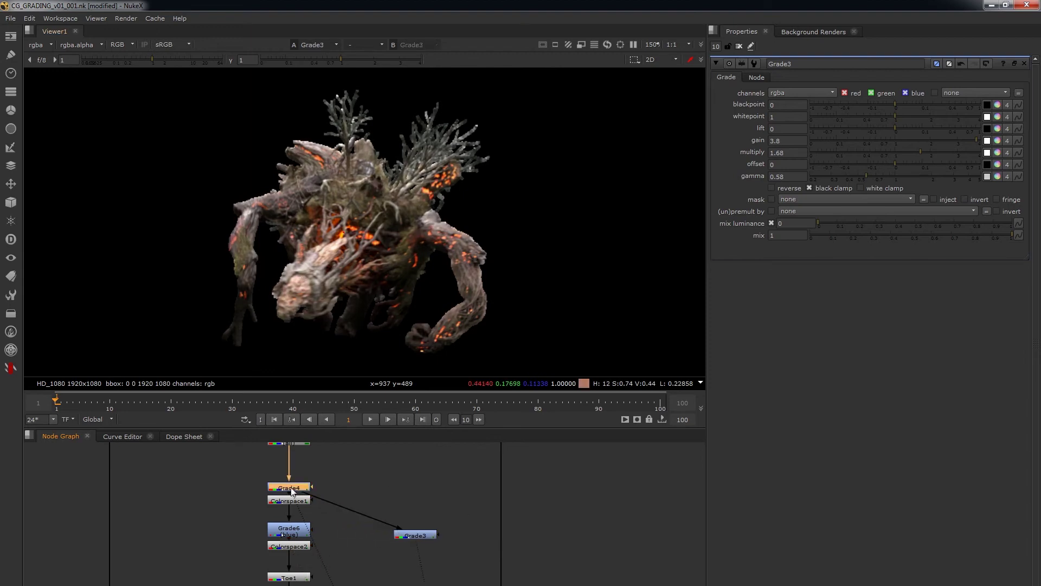
key(1)
key(2)
key(2)
key(1)
key(2)
key(1)
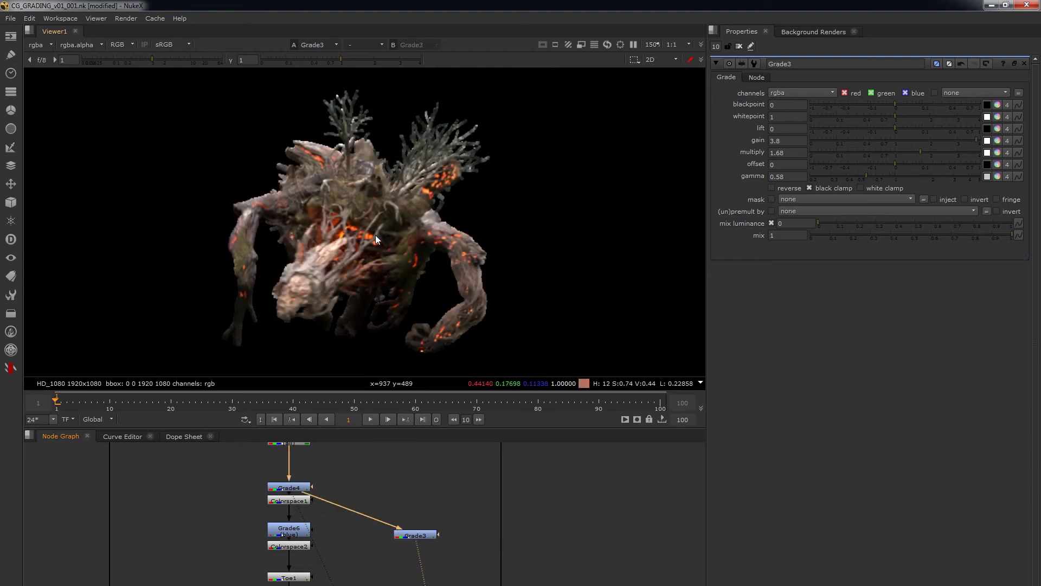
key(2)
key(1)
key(2)
key(1)
key(2)
key(1)
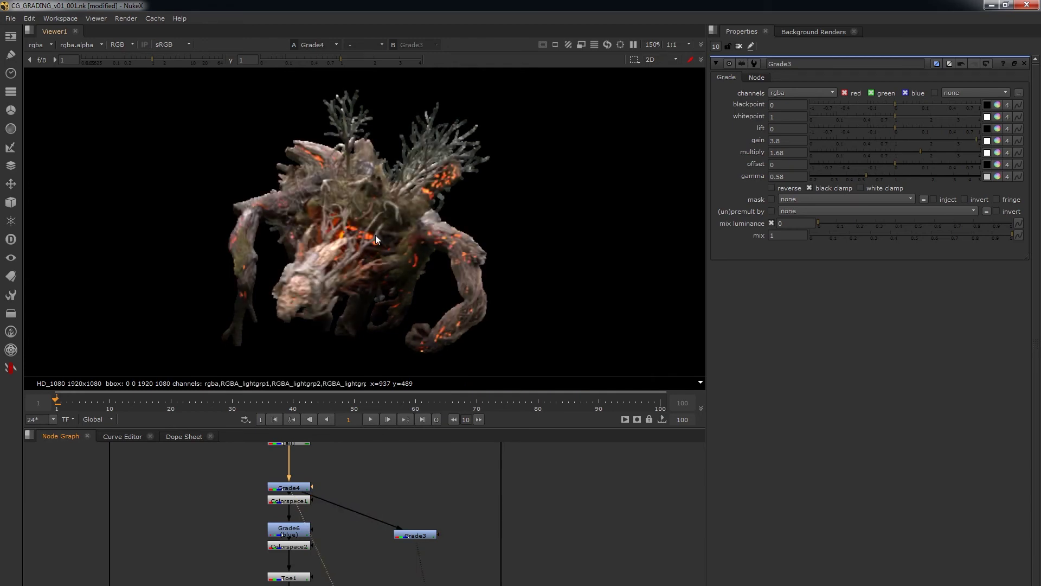
key(2)
key(1)
key(2)
key(1)
key(2)
key(1)
key(2)
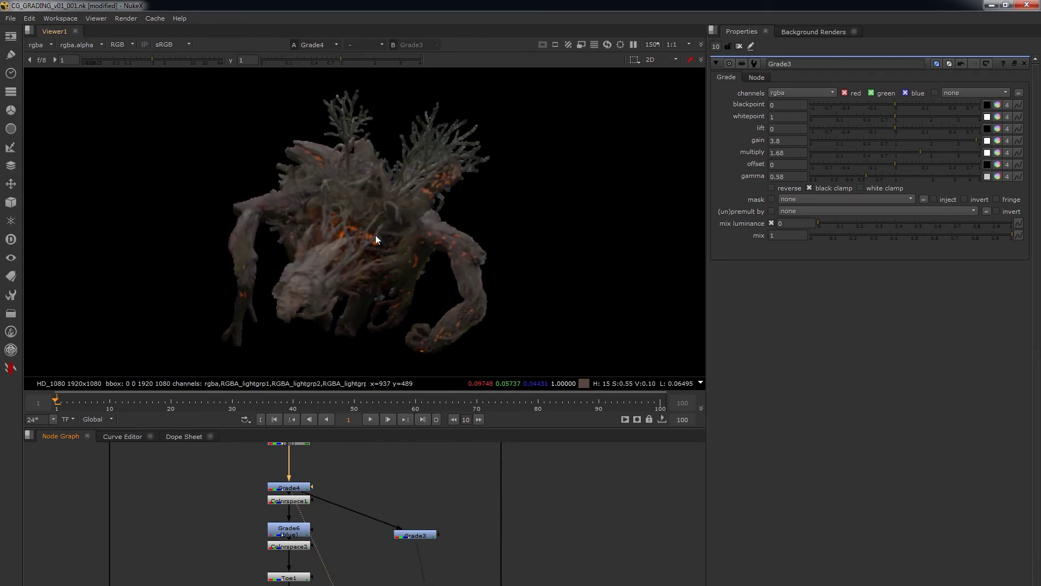
key(1)
key(2)
key(1)
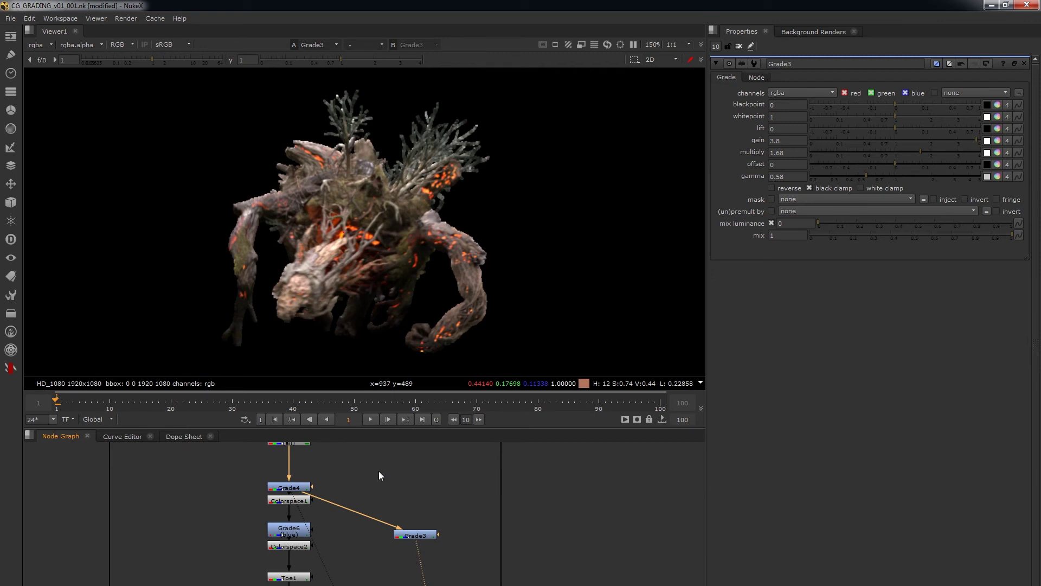
- Add a Saturation node after Grade3 and set its saturation to 0.8
click(414, 537)
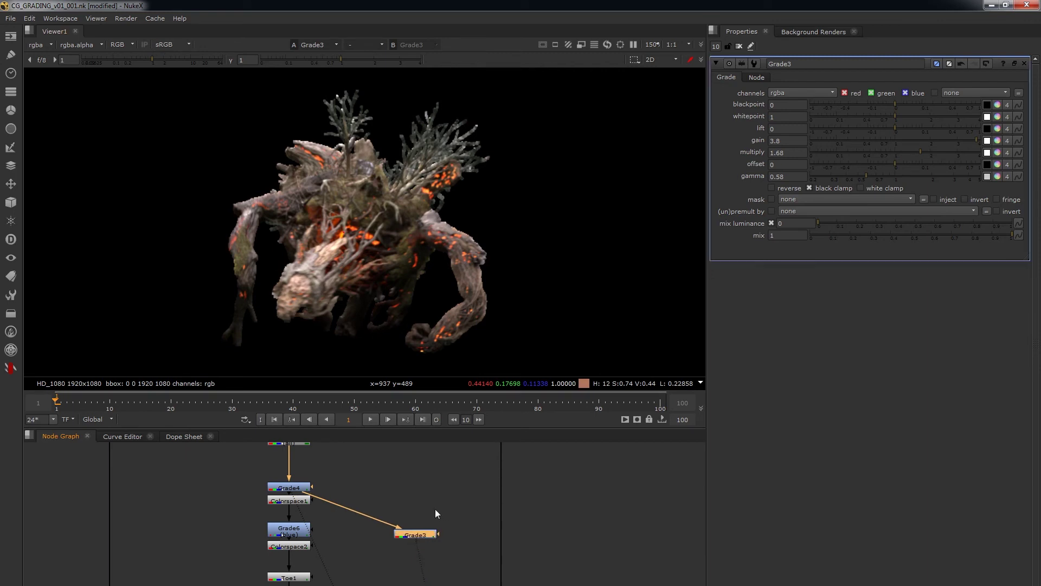
key(Tab)
text(sat)
click(336, 556)
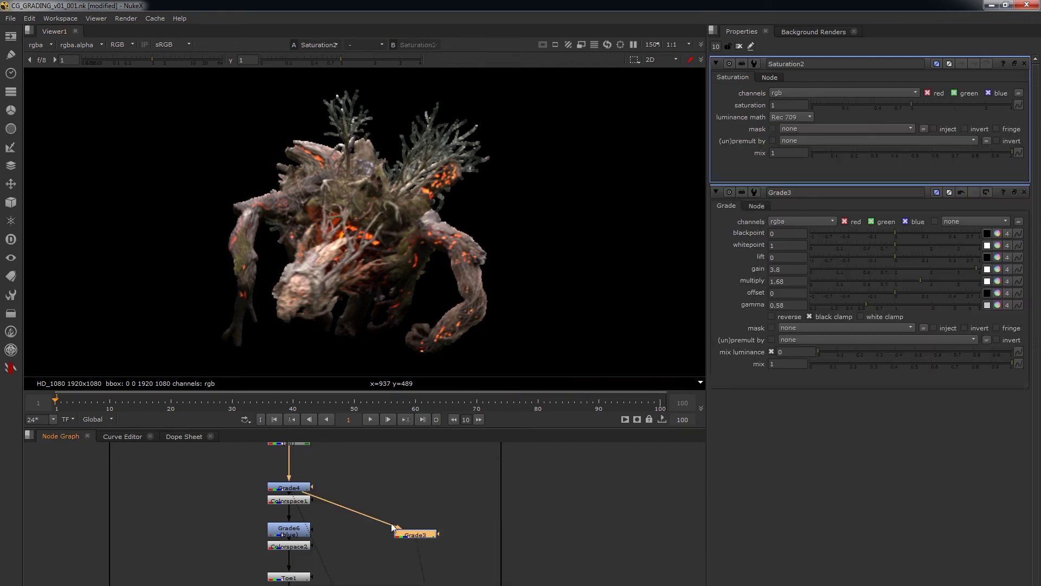
click(787, 105)
text(0.8)
key(Return)
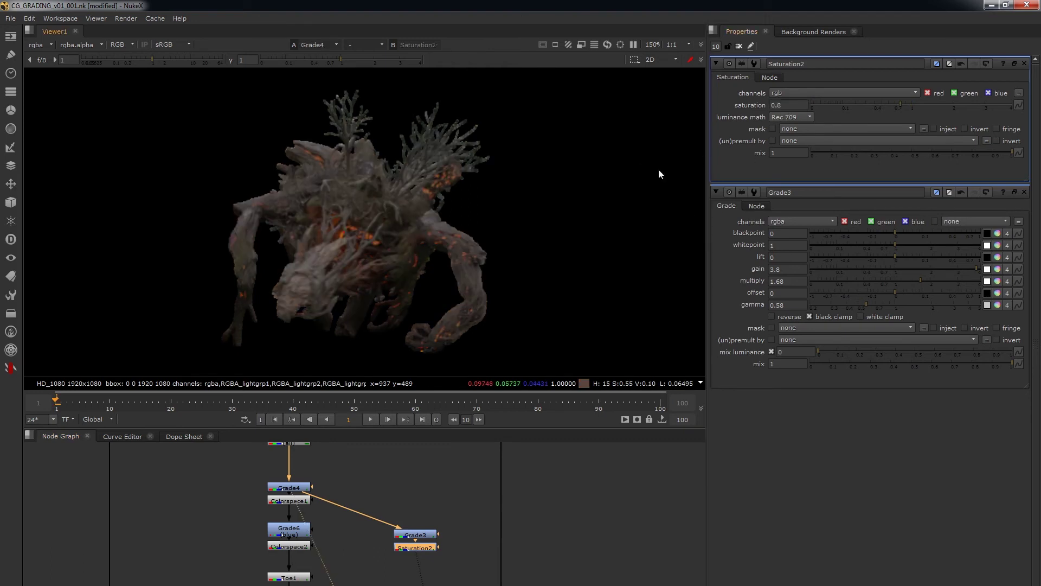
- Space out the side branch so Grade3 sits well above Saturation2
mouse_move(422, 538)
mouse_down()
mouse_move(428, 507)
mouse_move(416, 550)
mouse_up()
click(428, 516)
click(459, 531)
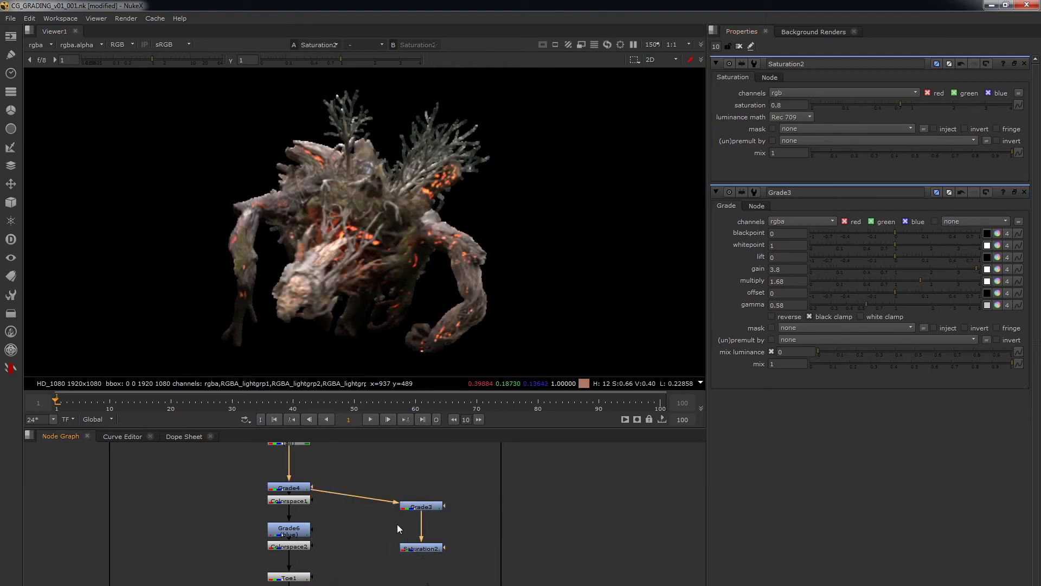
- Open the properties of Colorspace1 and Grade6, and view the Colorspace2 output
double_click(286, 499)
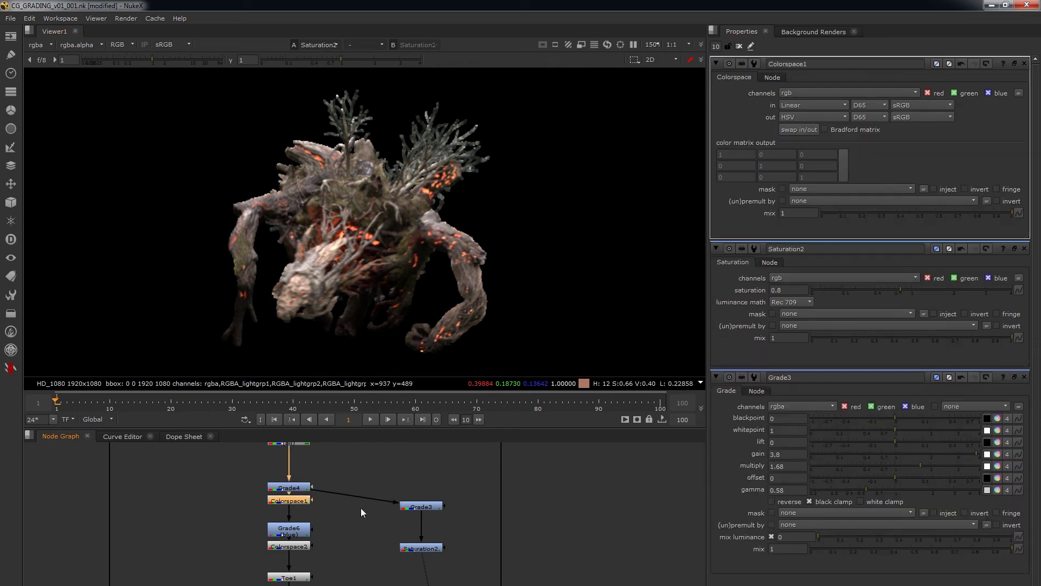
double_click(293, 529)
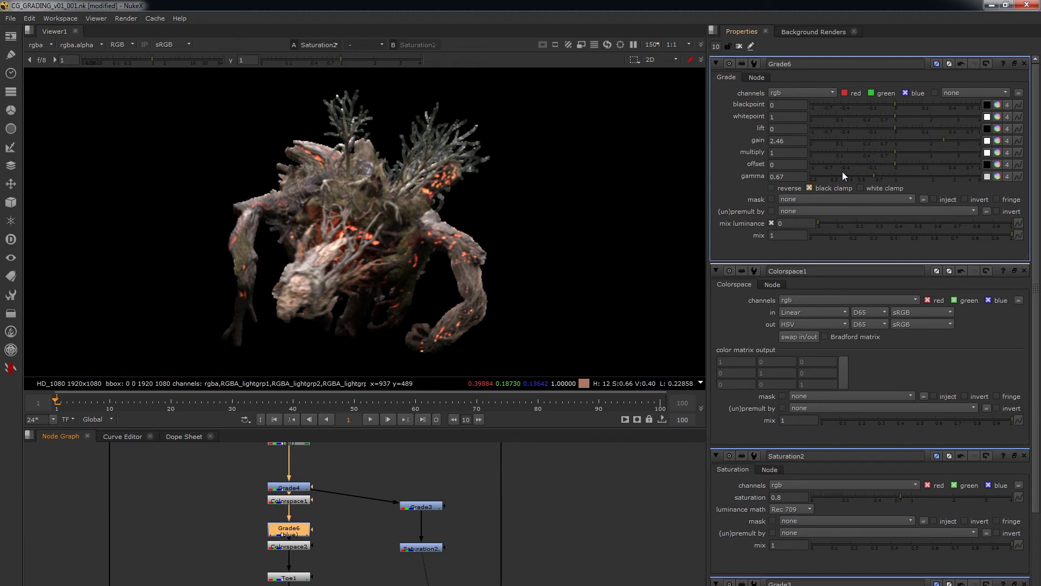
click(346, 545)
click(298, 546)
key(1)
click(317, 542)
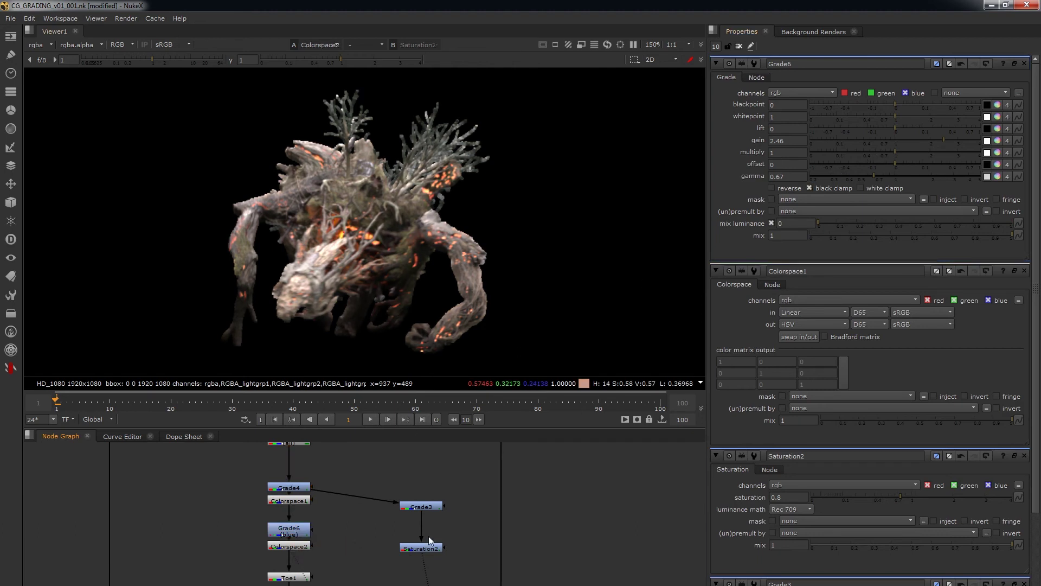
- View the Merge1 composite of the creature over the background plate
middle_drag(299, 560, 280, 470)
scroll(289, 555, down, 3)
click(275, 557)
key(1)
click(390, 565)
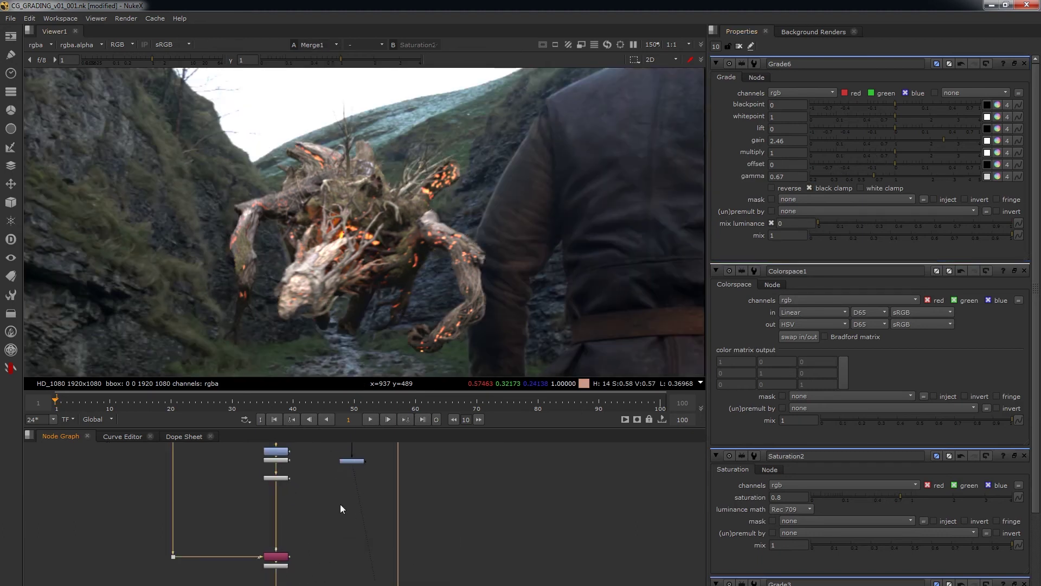
- Set Grade6's gamma to 0.4 and its gain to 3.25 while viewing the composite
middle_drag(340, 503, 342, 551)
drag(863, 176, 846, 176)
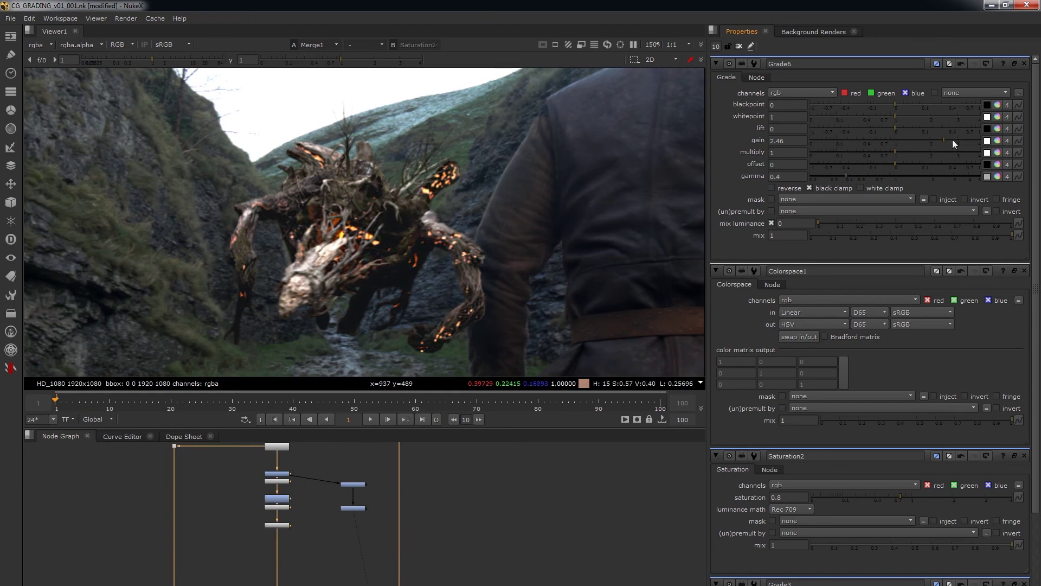
drag(952, 139, 963, 140)
scroll(326, 510, up, 3)
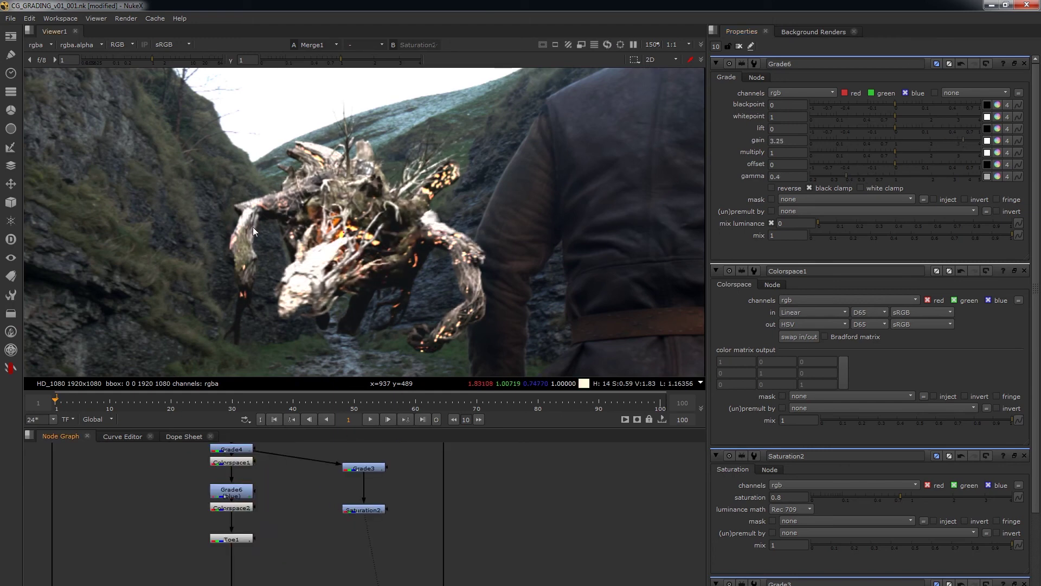
- Reconnect Toe1's input from Colorspace2 to Saturation2 and disable Saturation2
drag(233, 522, 360, 510)
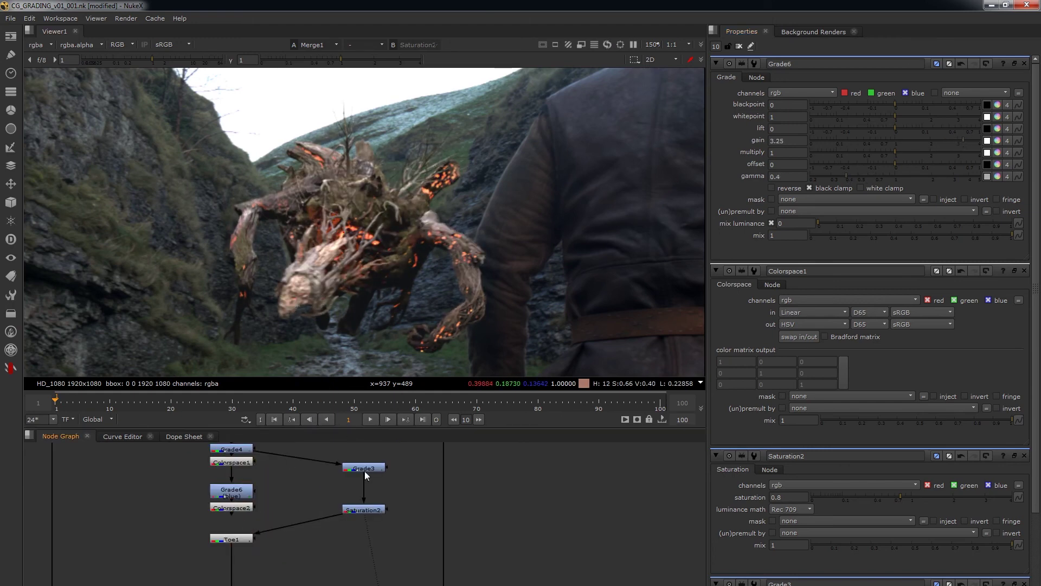
click(363, 510)
key(d)
- Set Grade3's gamma to 0.4 and its multiply to 2.4, and examine the whole composite
double_click(362, 467)
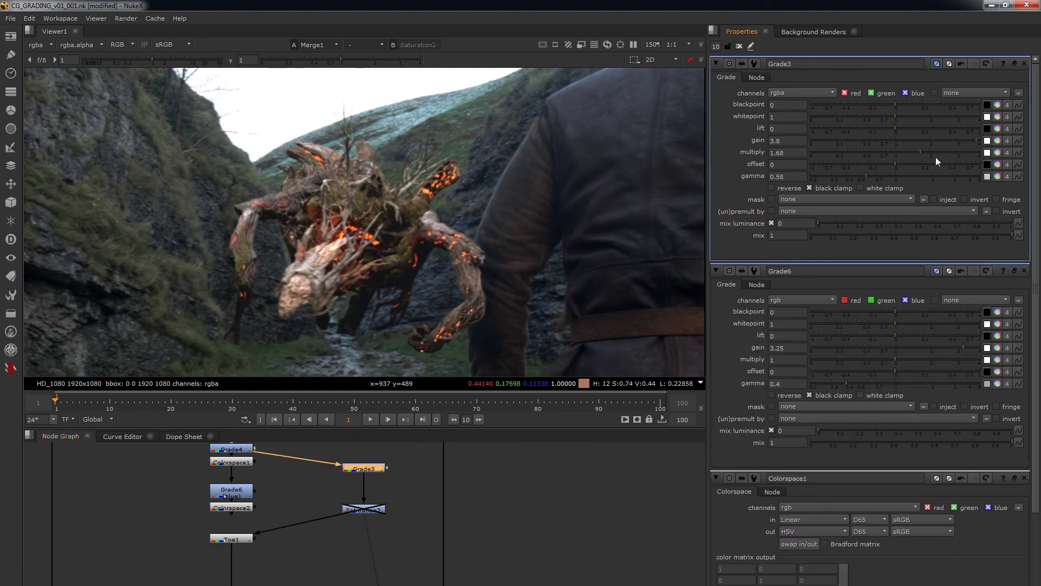
click(847, 176)
drag(929, 152, 942, 152)
scroll(347, 220, down, 3)
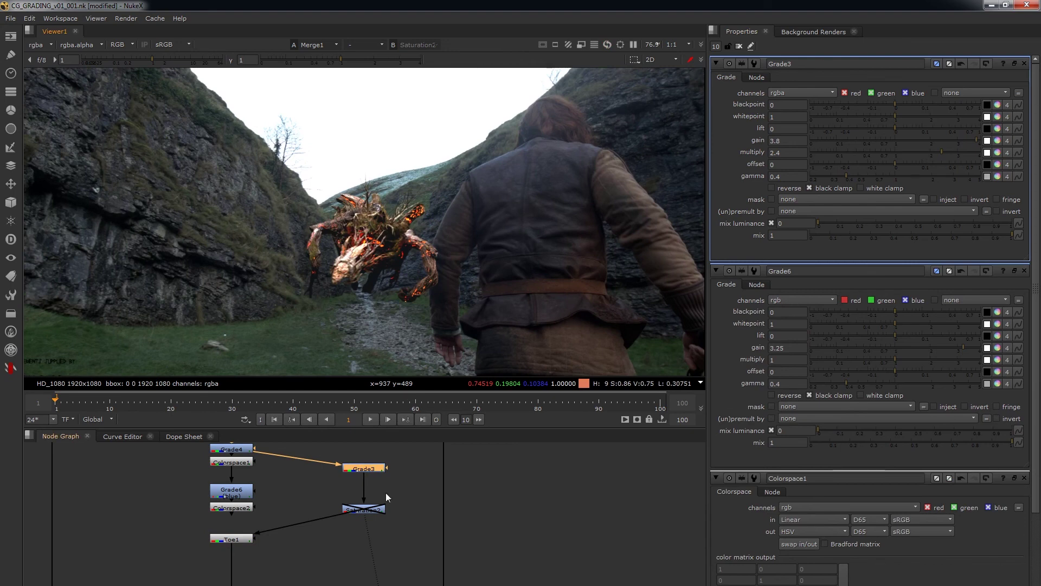
- Reconnect Toe1's input to Colorspace2 to show the HSV grade in the composite
drag(340, 516, 238, 508)
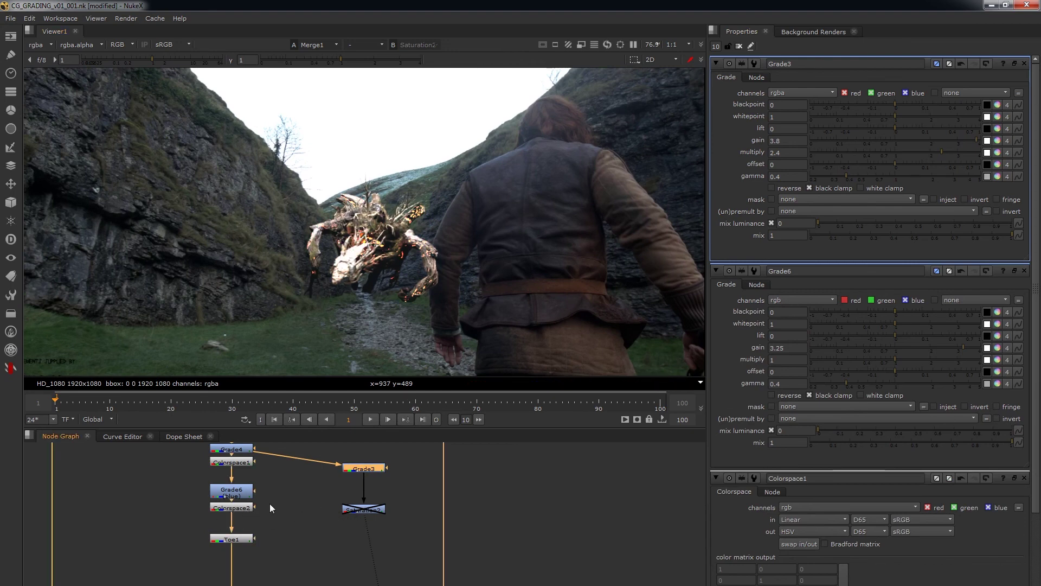